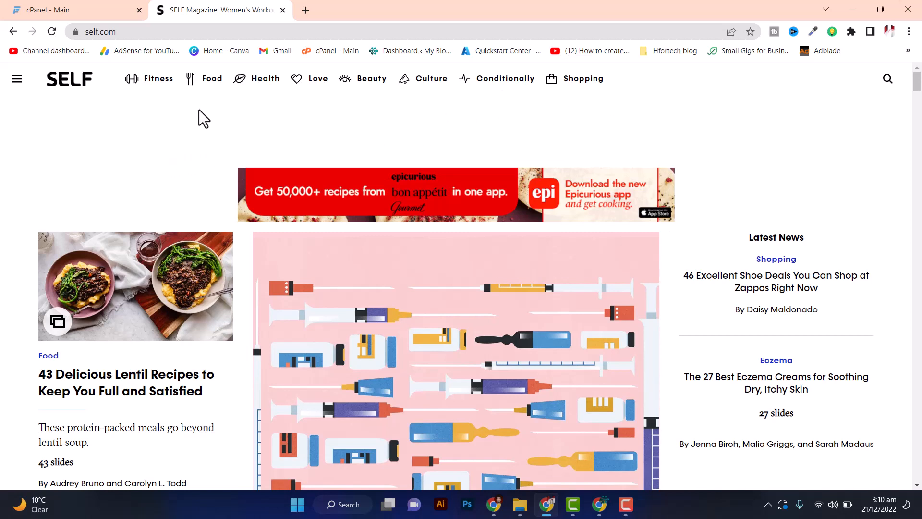
# Look over the SELF magazine homepage, examining its category menu, article grid and latest stories as a design reference
pyautogui.scroll(-6, 208, 134)
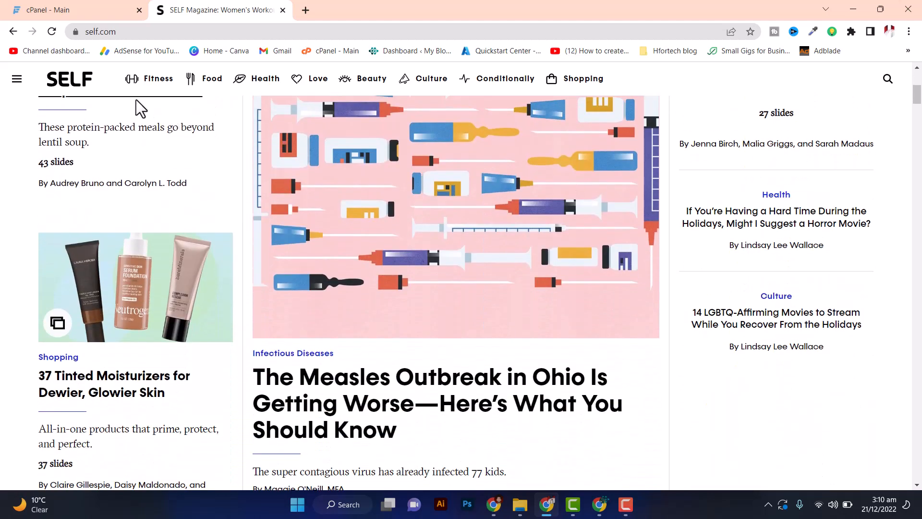
pyautogui.scroll(6, 298, 84)
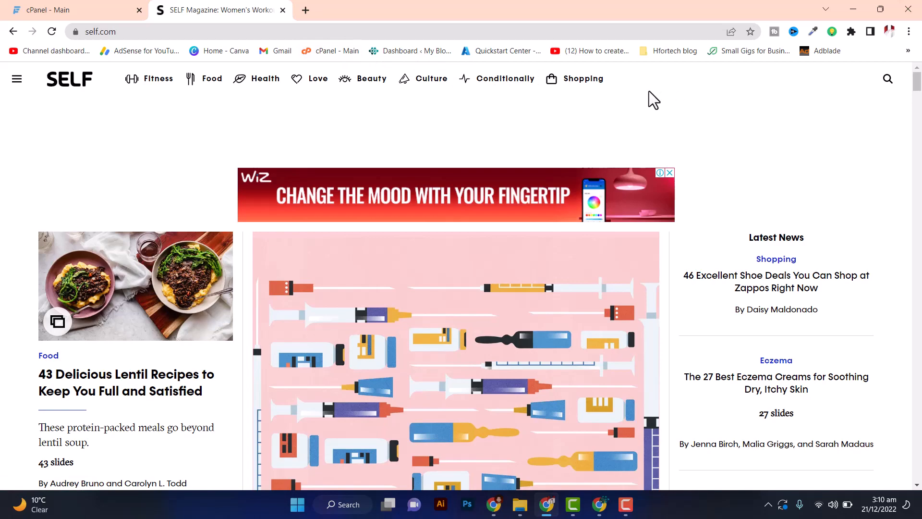
pyautogui.scroll(-18, 632, 181)
pyautogui.scroll(-10, 365, 275)
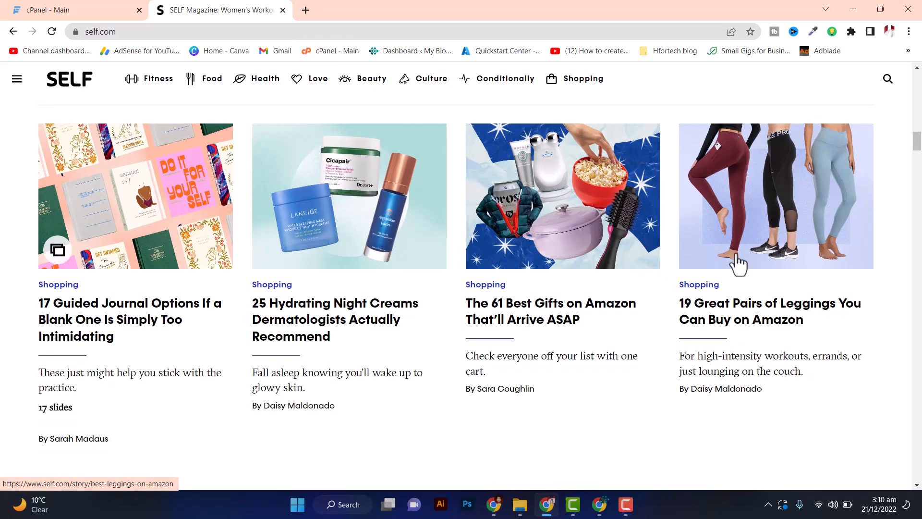
pyautogui.scroll(-9, 241, 233)
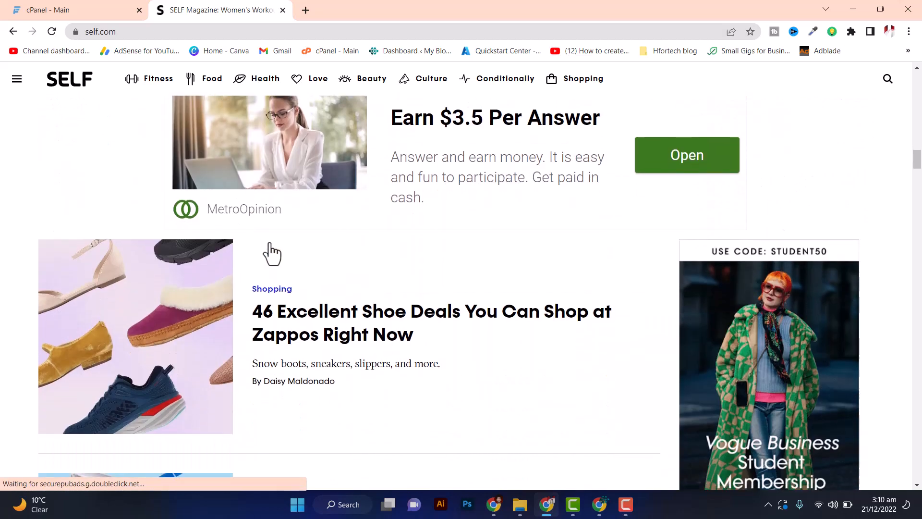
pyautogui.scroll(-12, 271, 253)
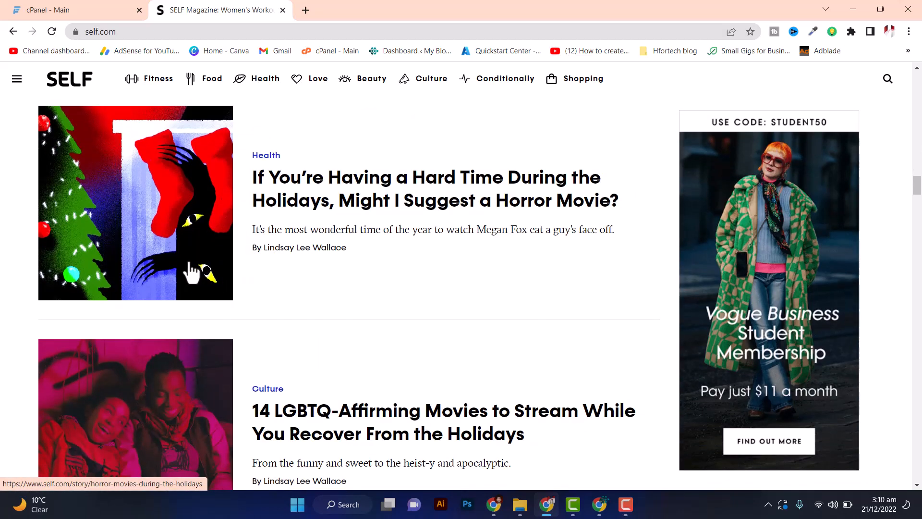
# Open the SELF article about watching horror movies during the holidays and examine its page layout from header to related links
pyautogui.click(192, 273)
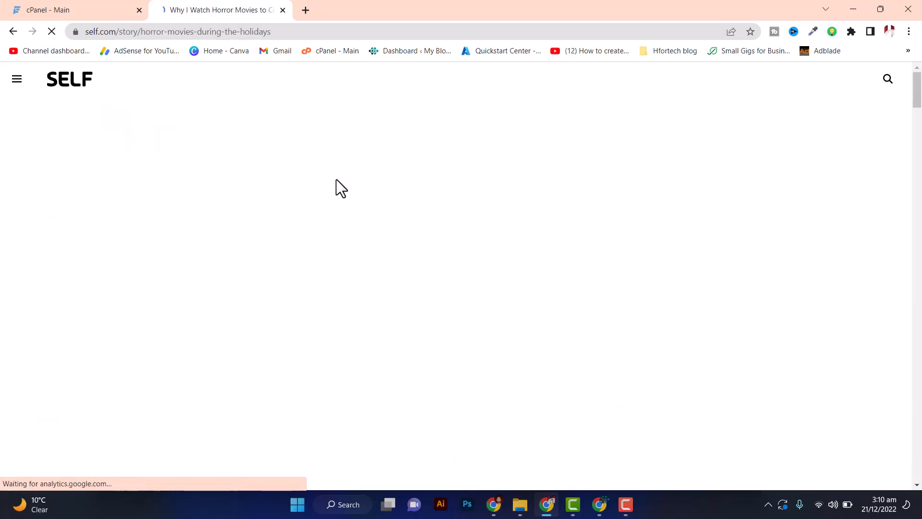
pyautogui.scroll(-3, 336, 190)
pyautogui.scroll(-15, 346, 212)
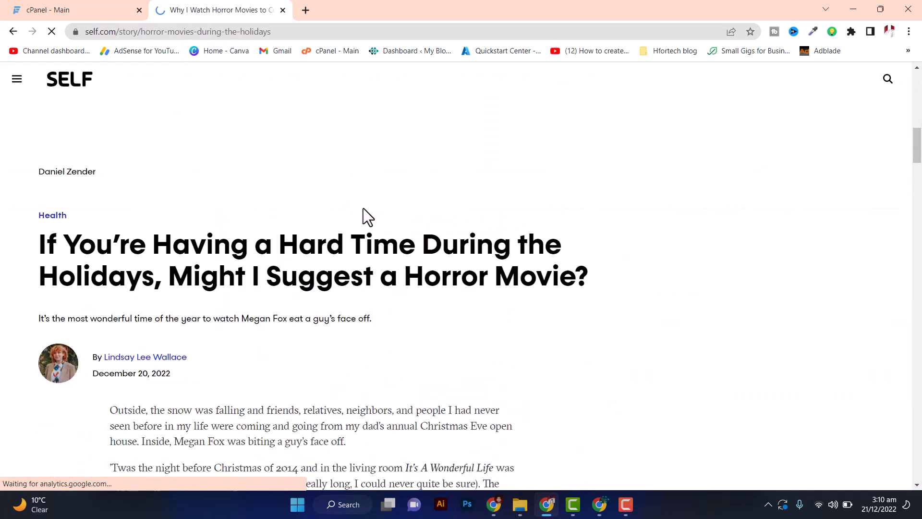
pyautogui.scroll(-20, 327, 240)
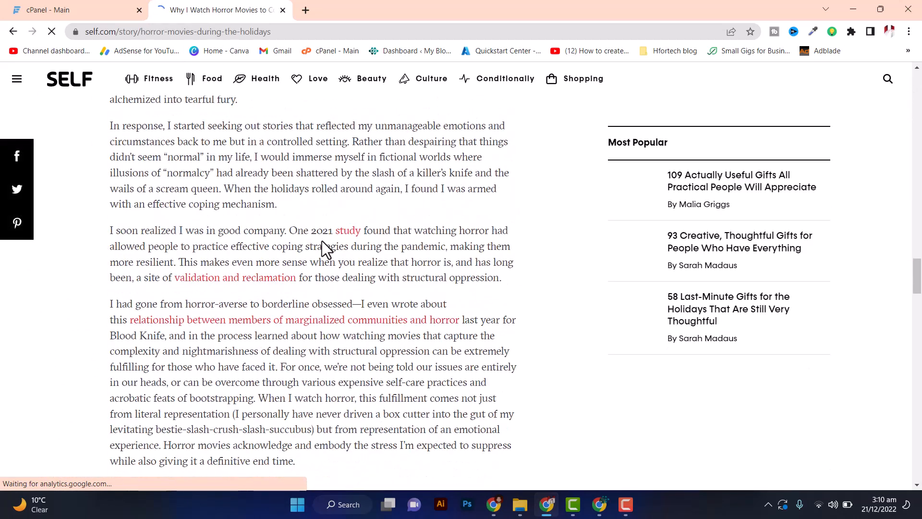
pyautogui.scroll(-10, 323, 243)
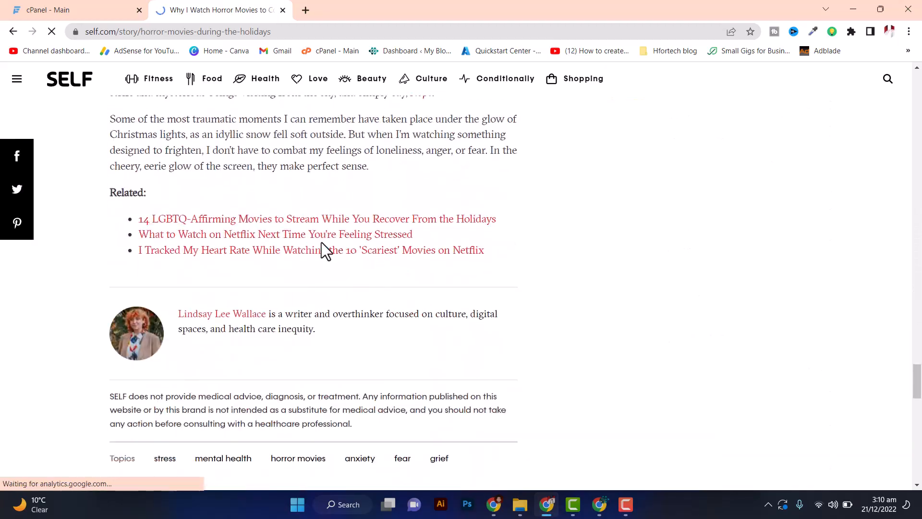
pyautogui.scroll(20, 288, 264)
pyautogui.scroll(20, 201, 264)
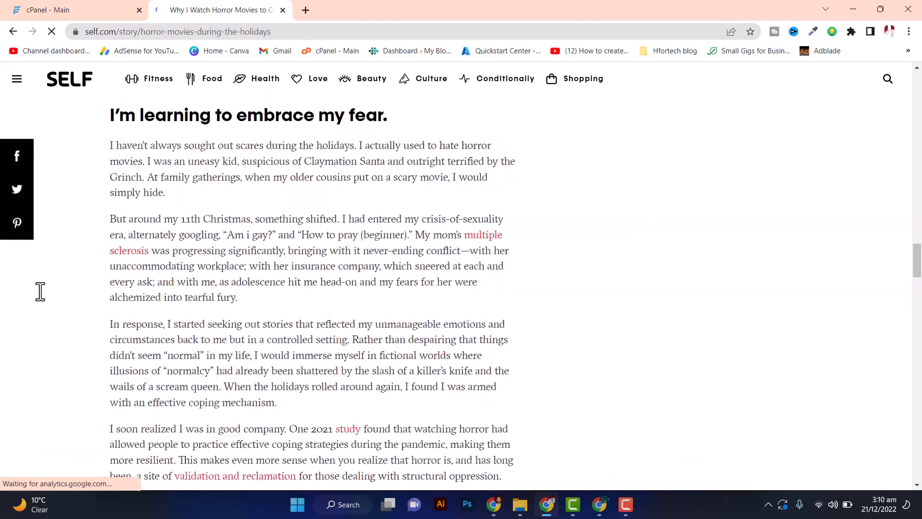
pyautogui.scroll(3, 193, 240)
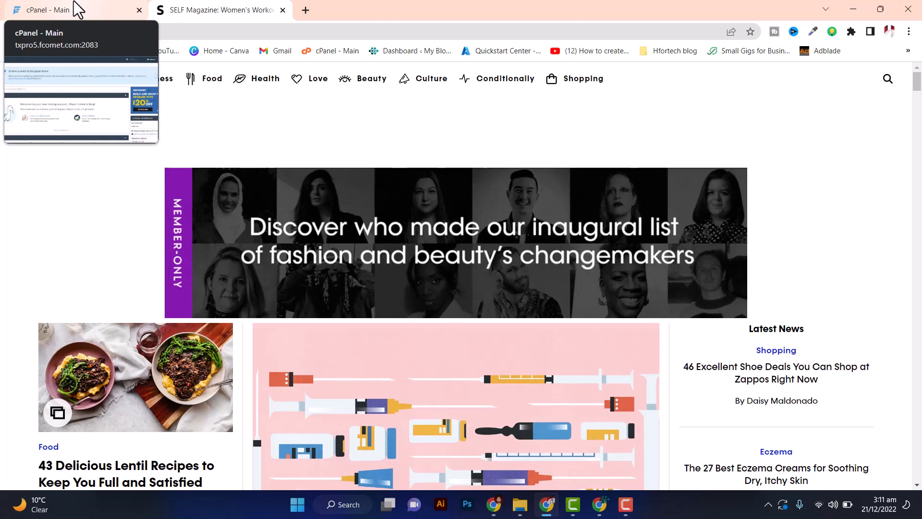
# Switch to cPanel and open the Subdomains page
pyautogui.click(79, 8)
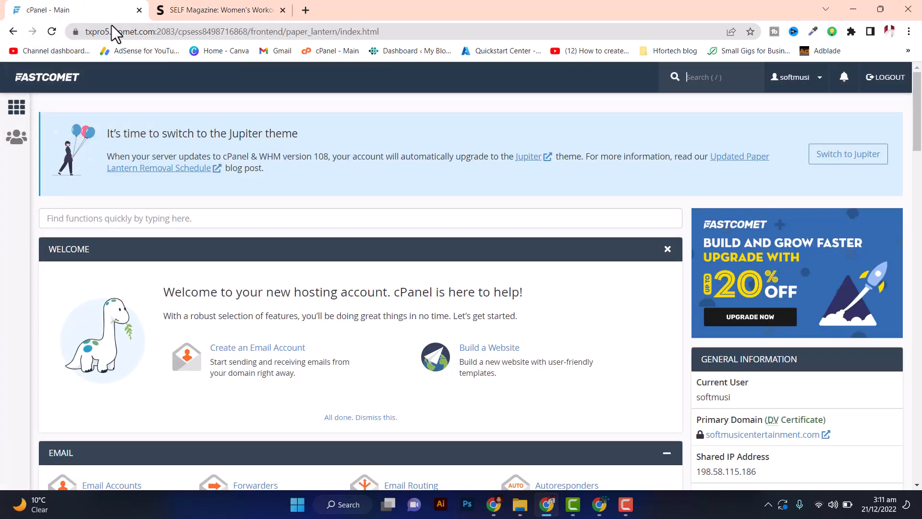
pyautogui.scroll(-8, 442, 207)
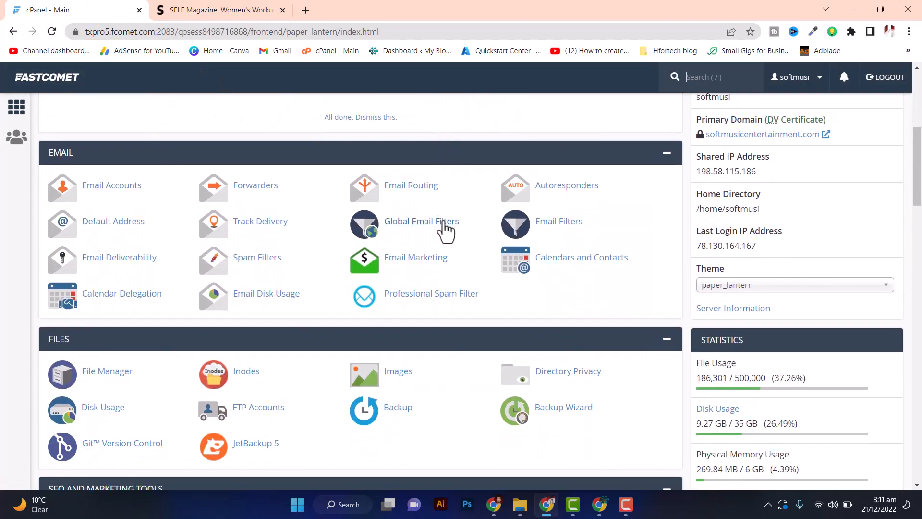
pyautogui.scroll(5, 446, 230)
pyautogui.scroll(-4, 384, 254)
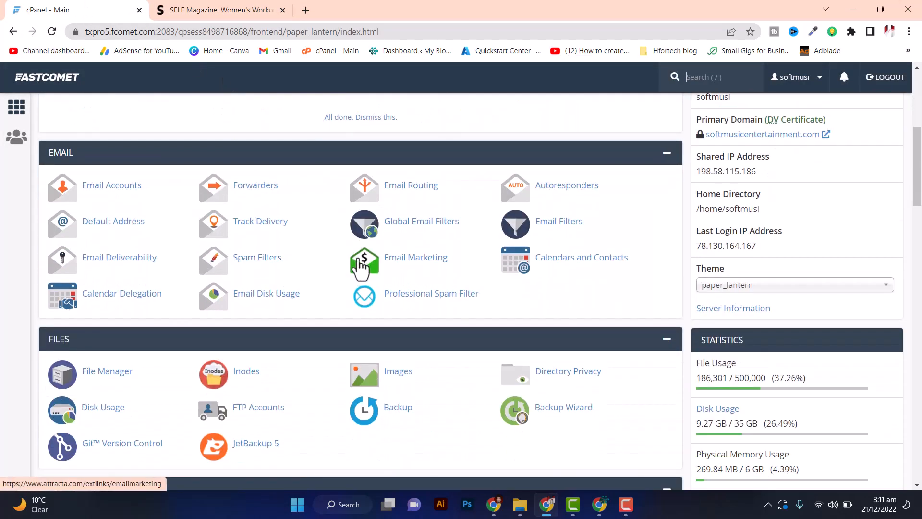
pyautogui.scroll(-8, 543, 328)
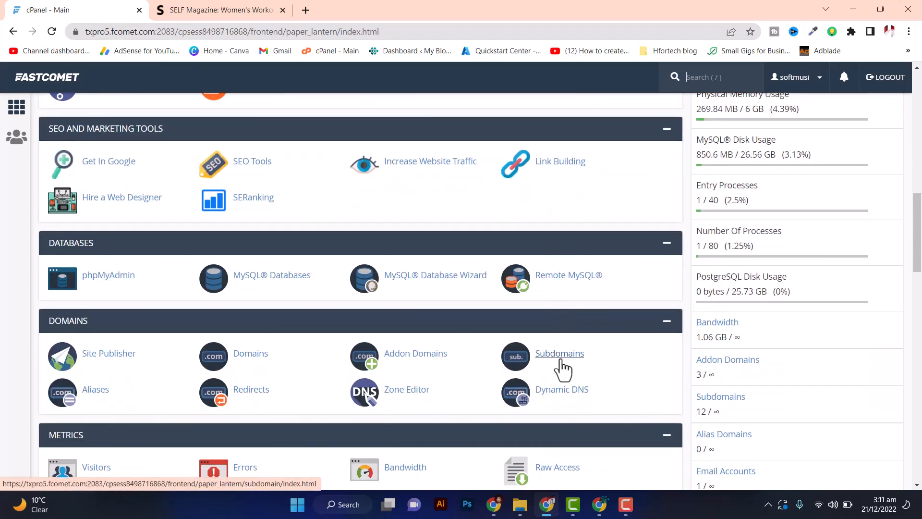
pyautogui.click(560, 361)
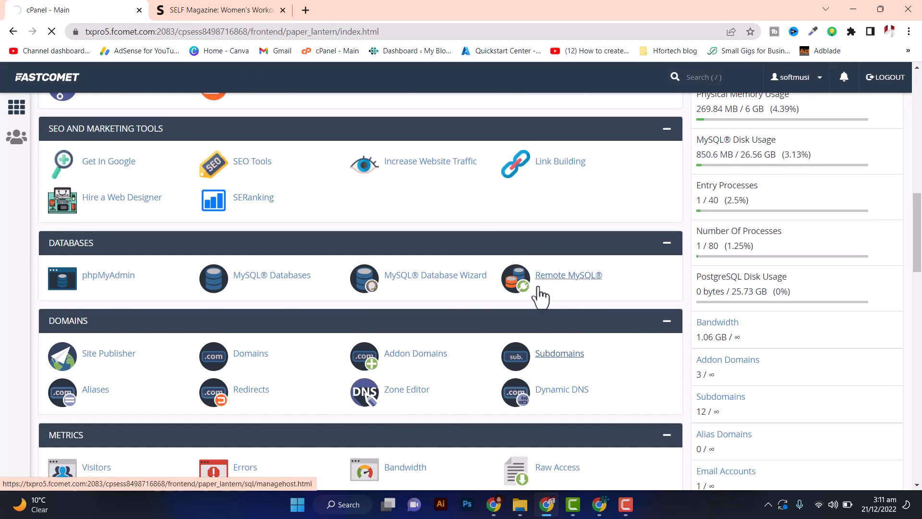
# Create the subdomain "beauty" under goupdigitals.com and check the list of existing subdomains for it
pyautogui.click(110, 241)
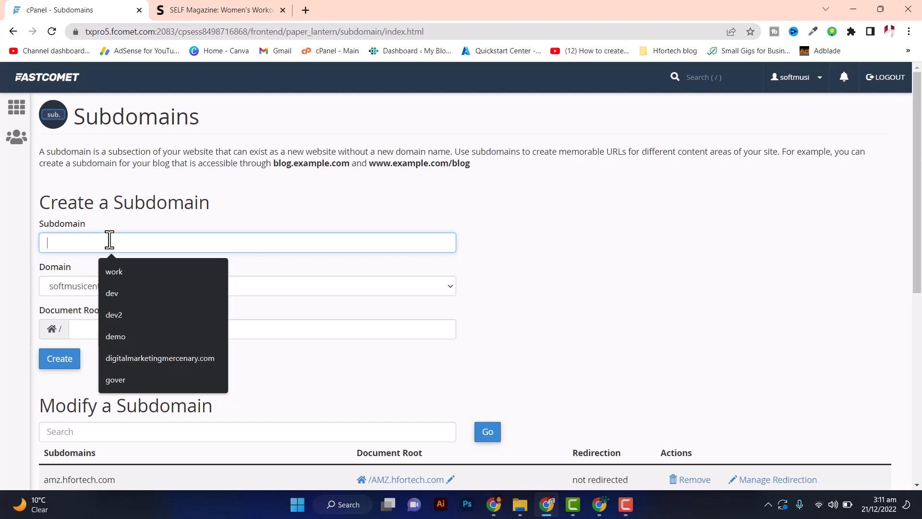
pyautogui.write('beauty')
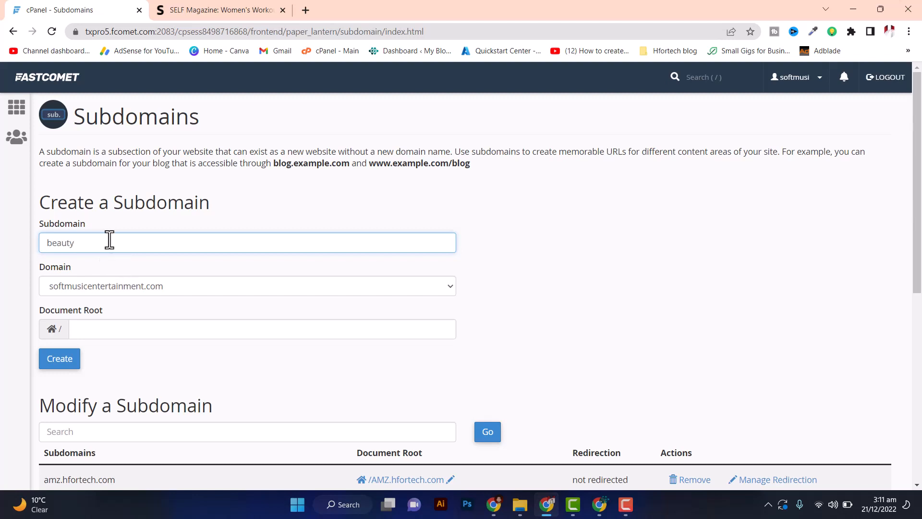
pyautogui.click(94, 278)
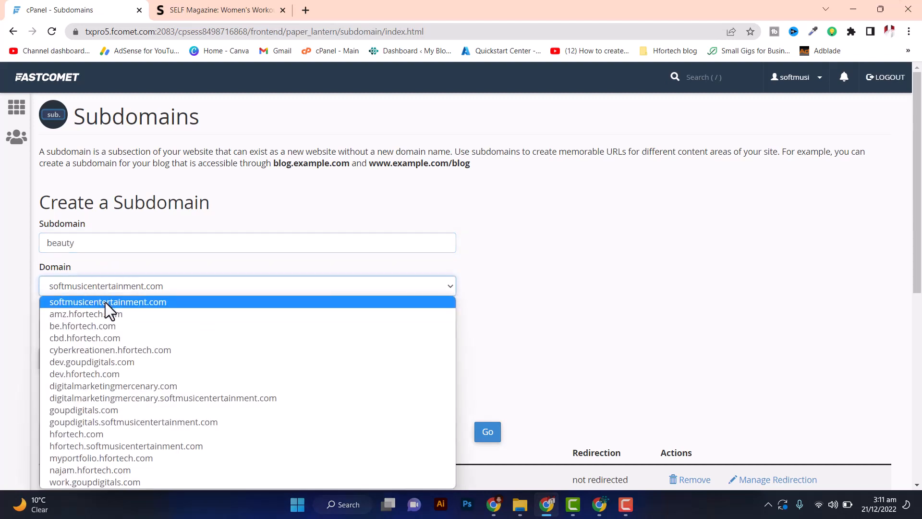
pyautogui.click(106, 410)
pyautogui.click(61, 364)
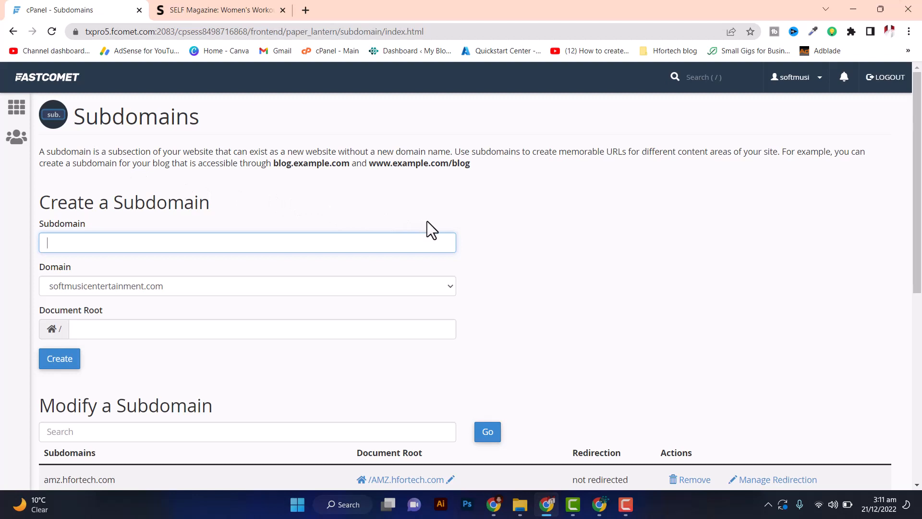
pyautogui.scroll(-5, 442, 232)
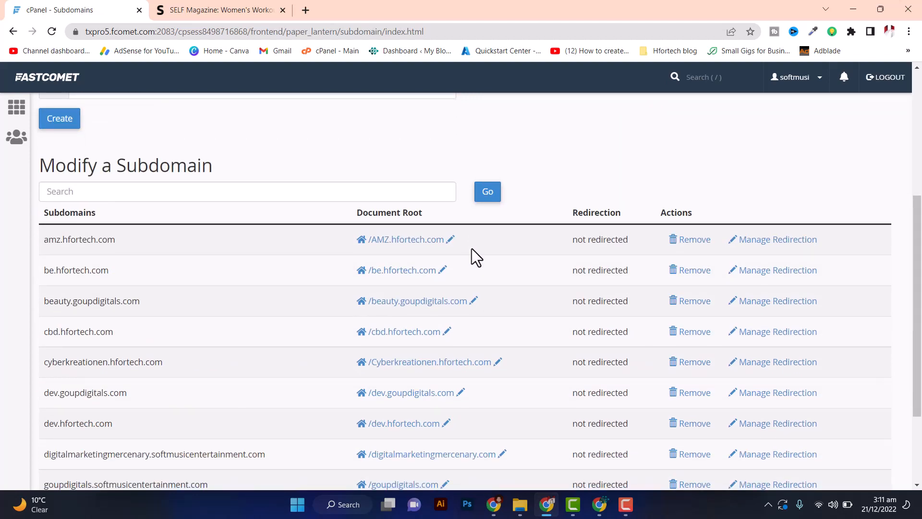
pyautogui.scroll(5, 47, 140)
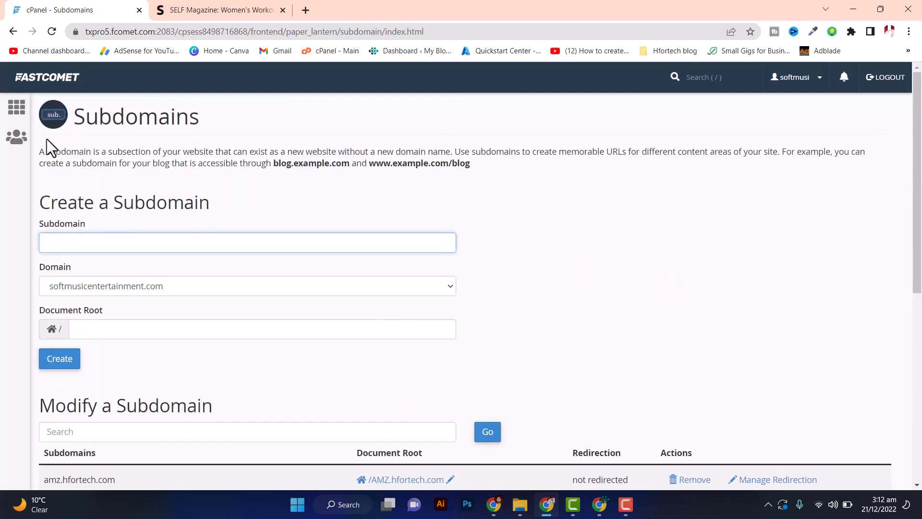
# Return to the cPanel home page and open the Let's Encrypt SSL tool in the security section
pyautogui.click(20, 115)
pyautogui.scroll(-10, 461, 279)
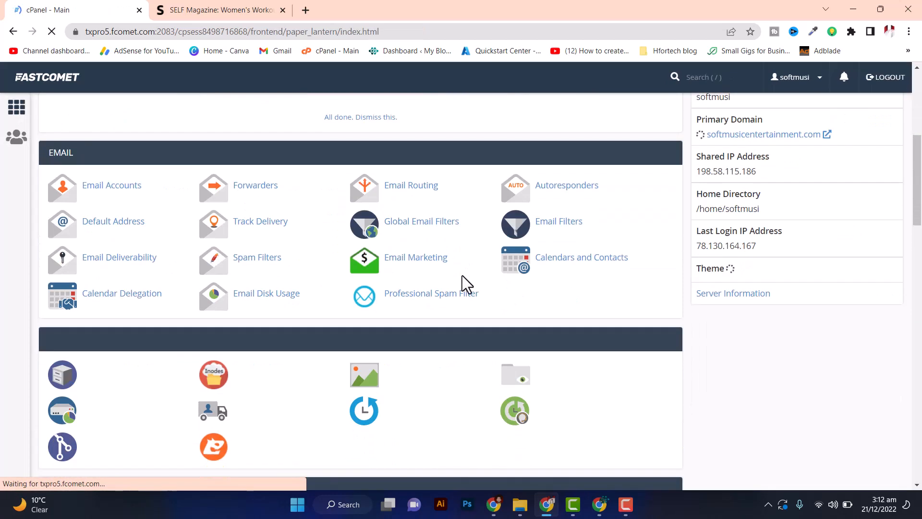
pyautogui.scroll(-5, 462, 287)
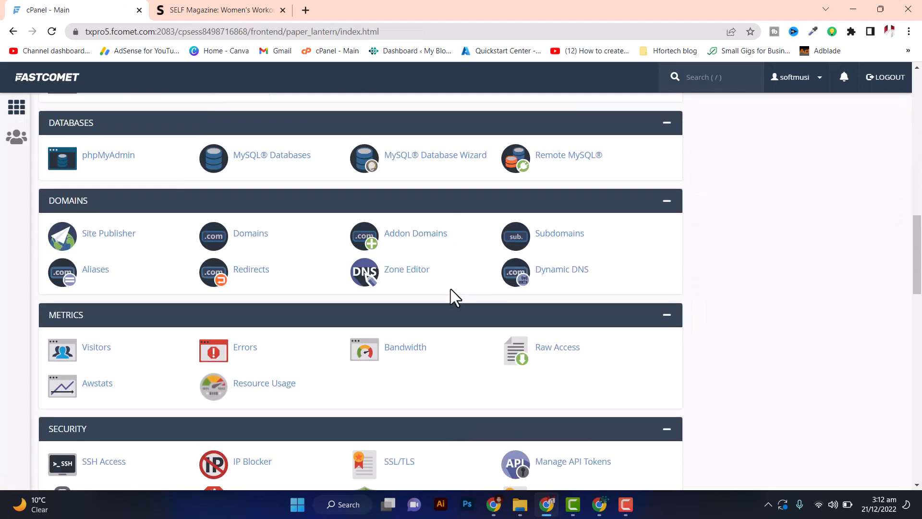
pyautogui.scroll(-6, 468, 281)
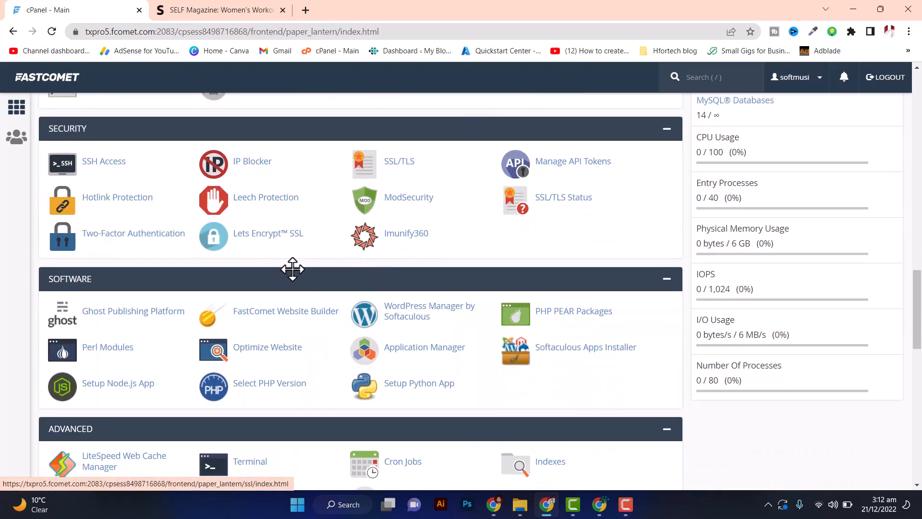
pyautogui.click(263, 238)
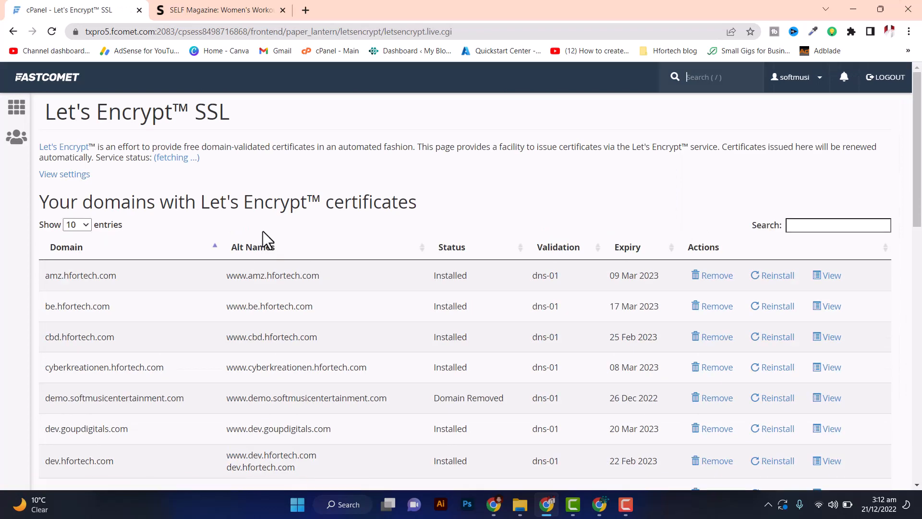
# Issue a Let's Encrypt certificate for beauty.goupdigitals.com, including its www alias, with the http-01 validation method
pyautogui.scroll(-8, 255, 245)
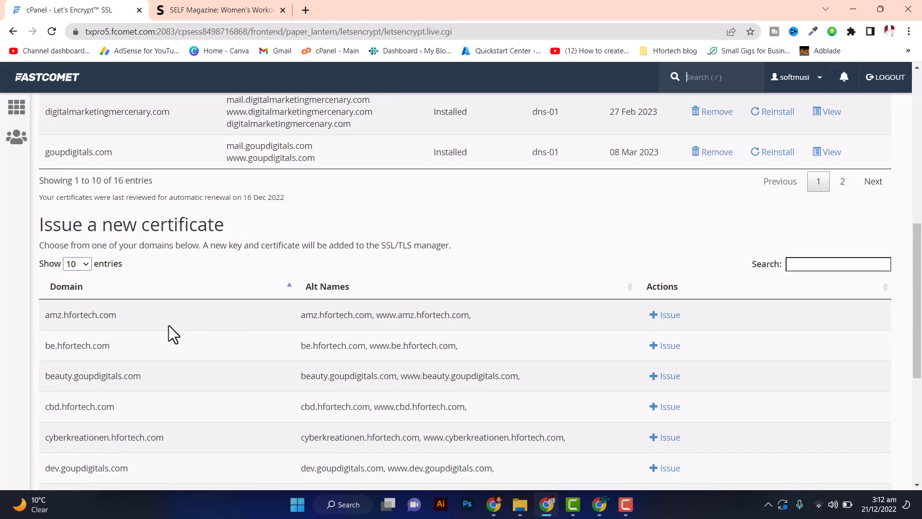
pyautogui.scroll(-1, 168, 324)
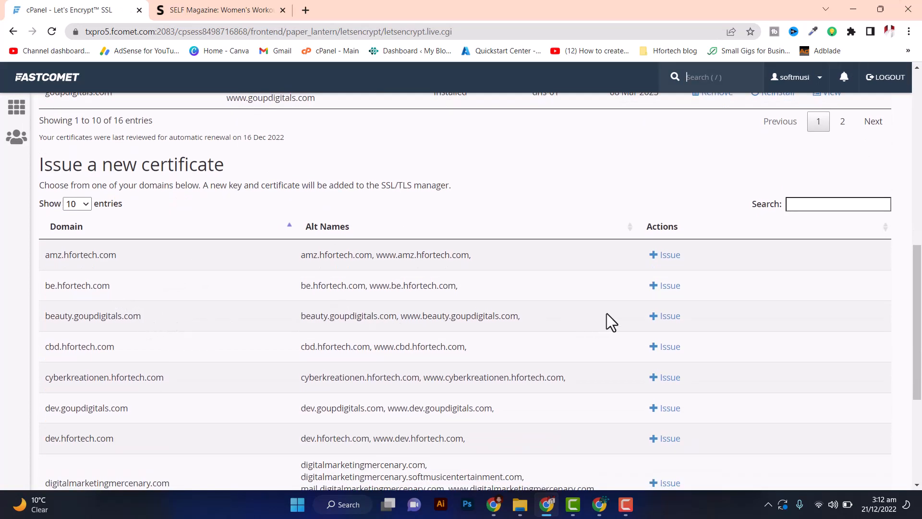
pyautogui.click(667, 317)
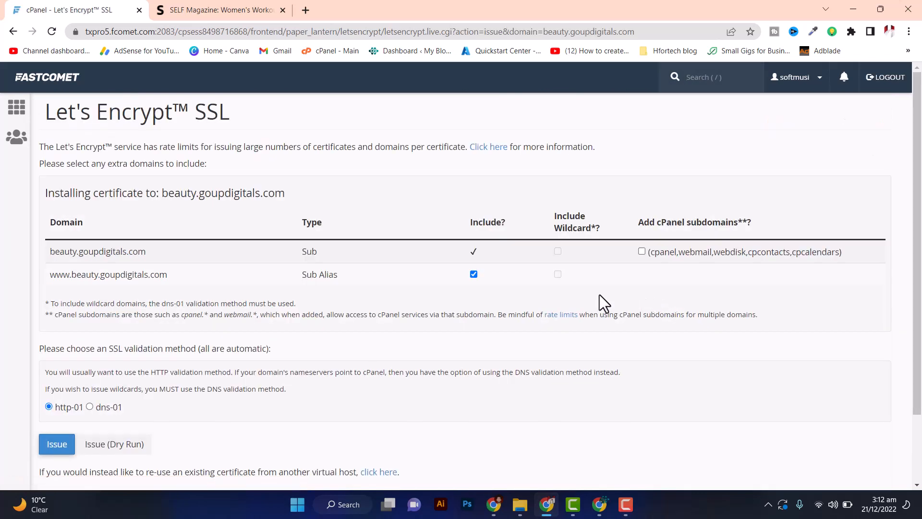
pyautogui.scroll(-2, 206, 366)
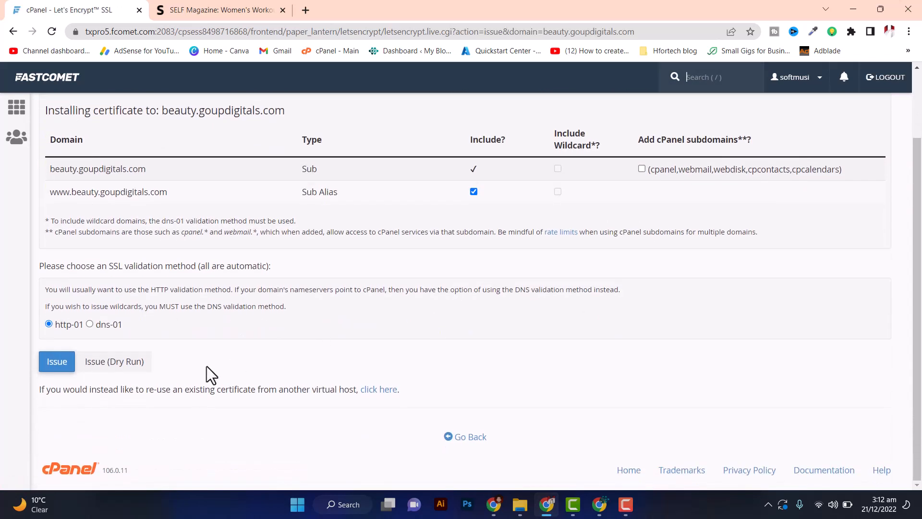
pyautogui.click(57, 365)
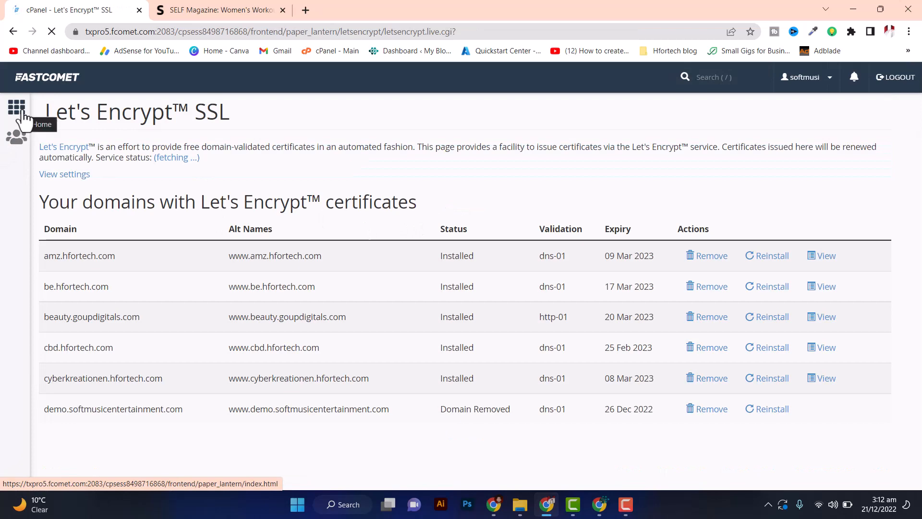
# Reissue the Let's Encrypt certificate for beauty.goupdigitals.com, including its www alias, with the dns-01 validation method
pyautogui.scroll(-10, 271, 259)
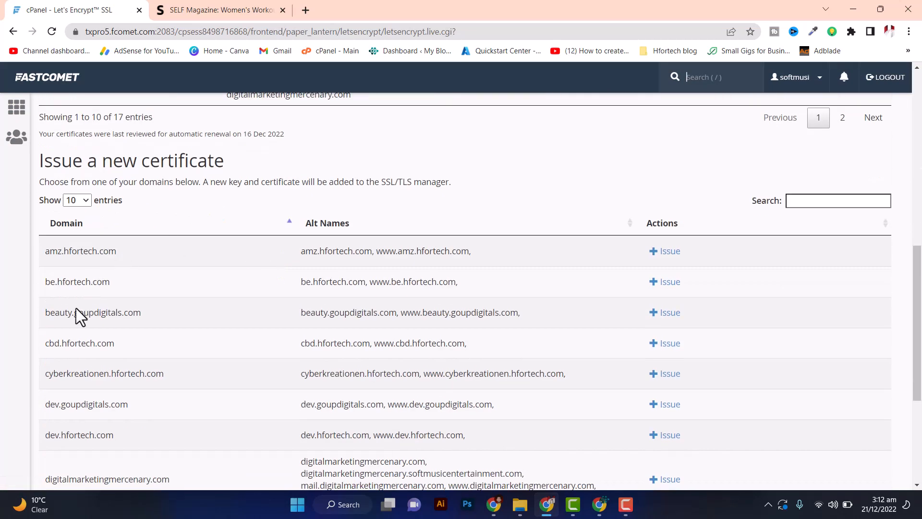
pyautogui.scroll(-1, 62, 356)
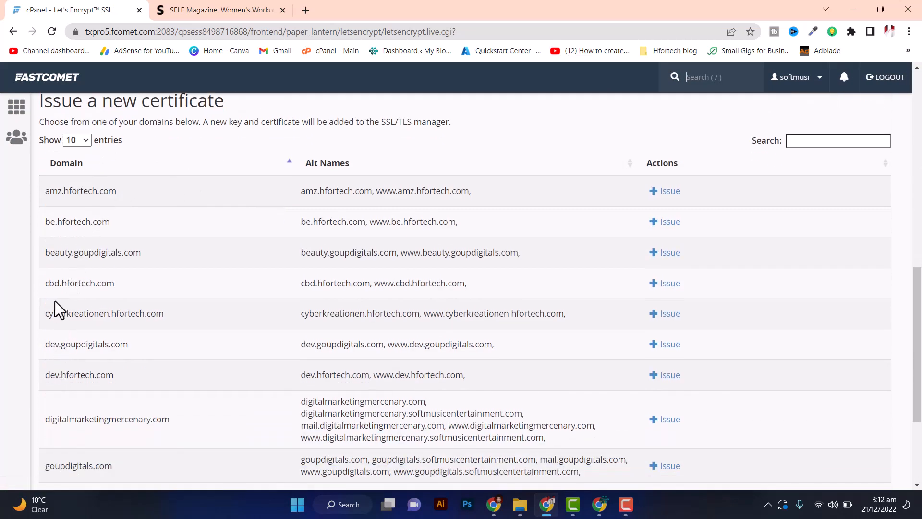
pyautogui.click(658, 255)
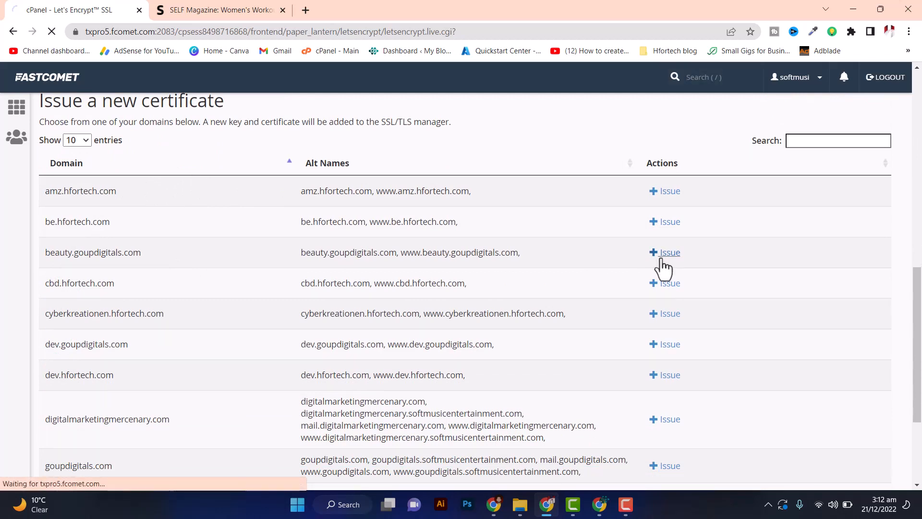
pyautogui.scroll(-2, 258, 302)
pyautogui.click(90, 324)
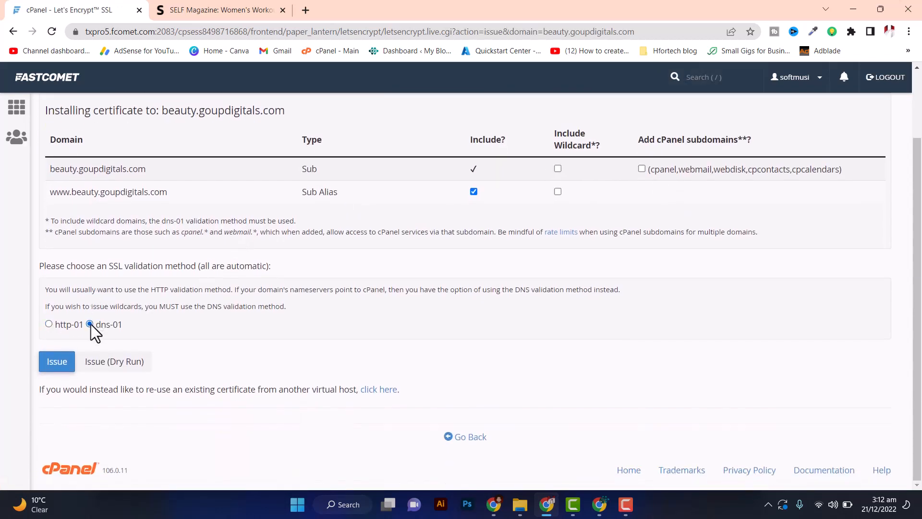
pyautogui.click(54, 365)
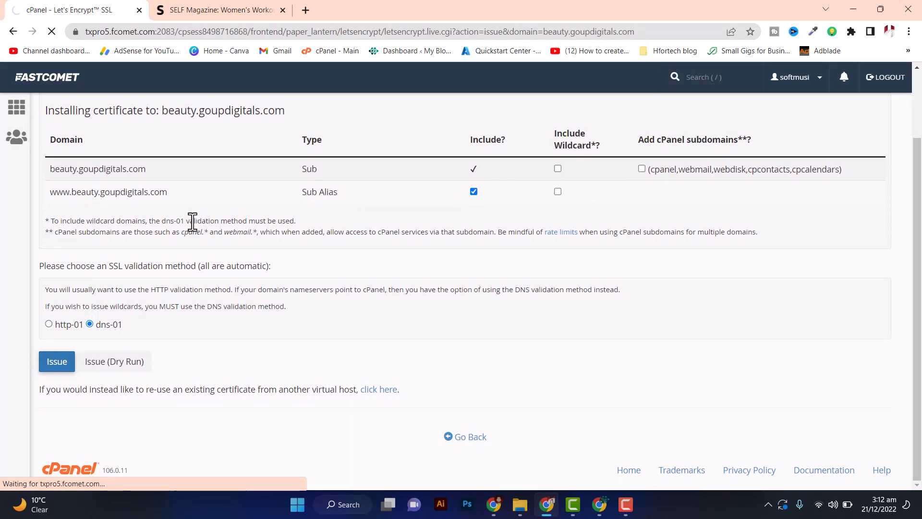
# Return to the cPanel home page, open WordPress Manager by Softaculous and start a new WordPress installation
pyautogui.click(29, 114)
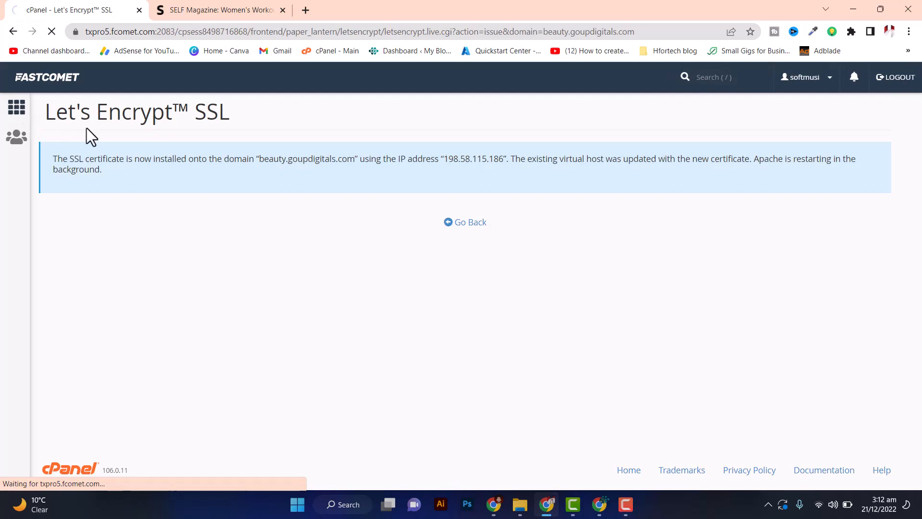
pyautogui.scroll(-15, 408, 230)
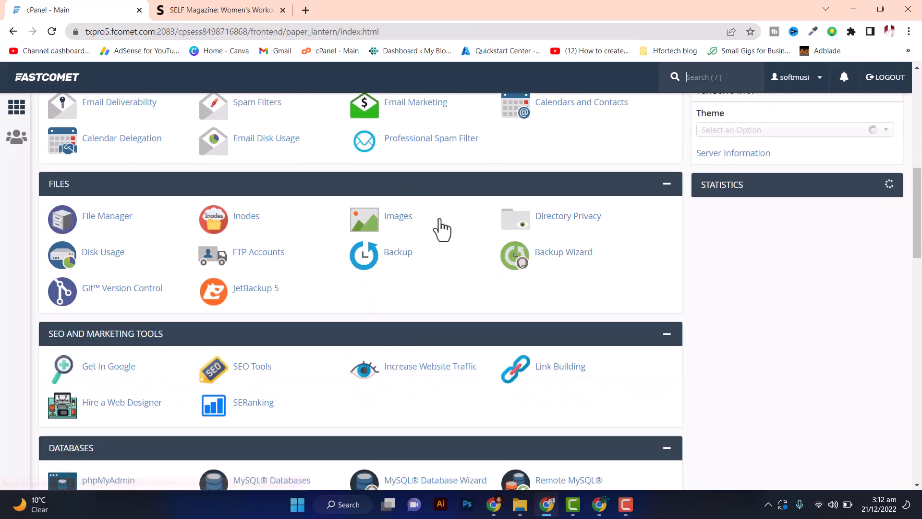
pyautogui.scroll(-20, 448, 240)
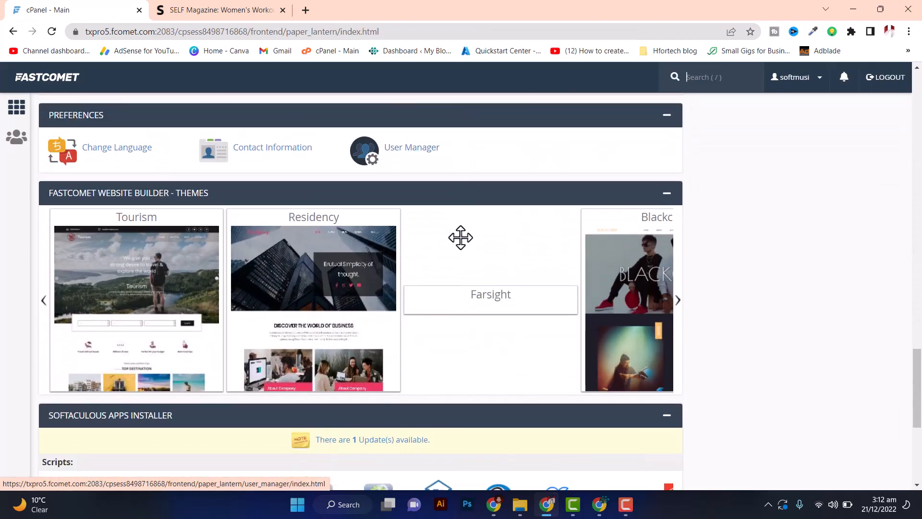
pyautogui.scroll(10, 274, 282)
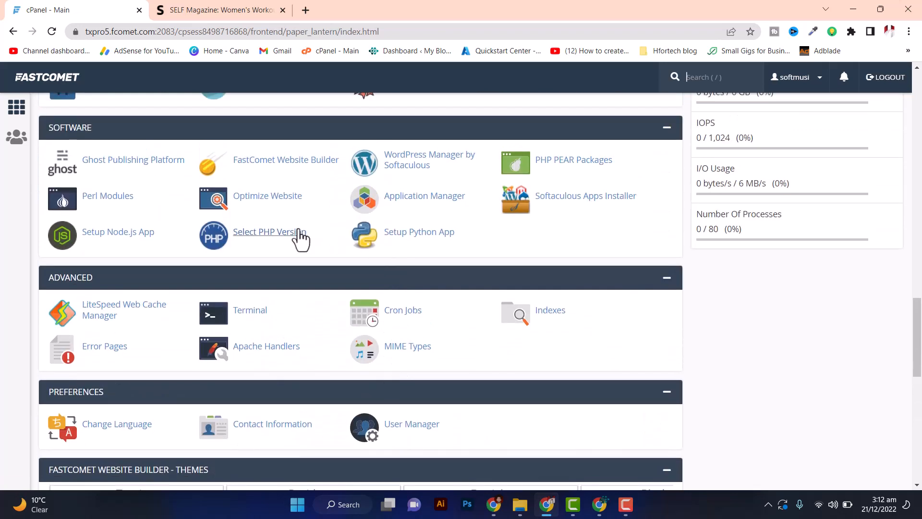
pyautogui.click(406, 175)
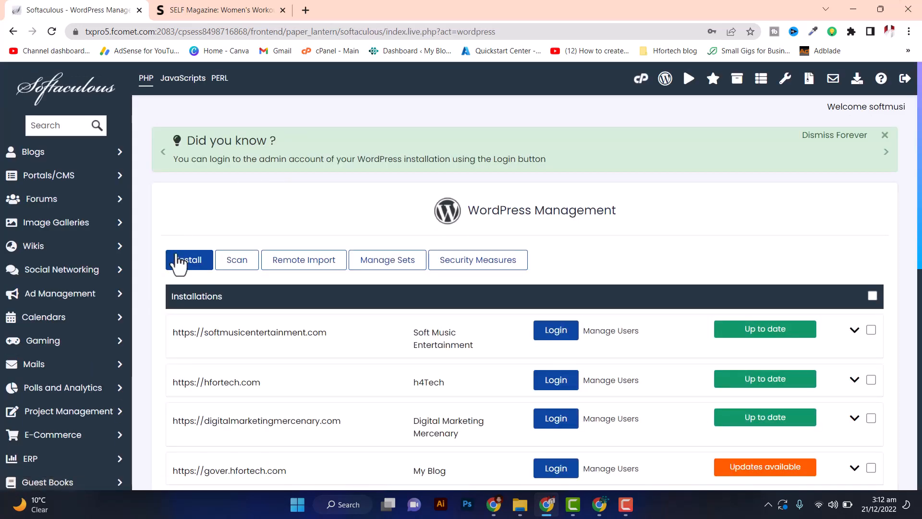
pyautogui.click(183, 262)
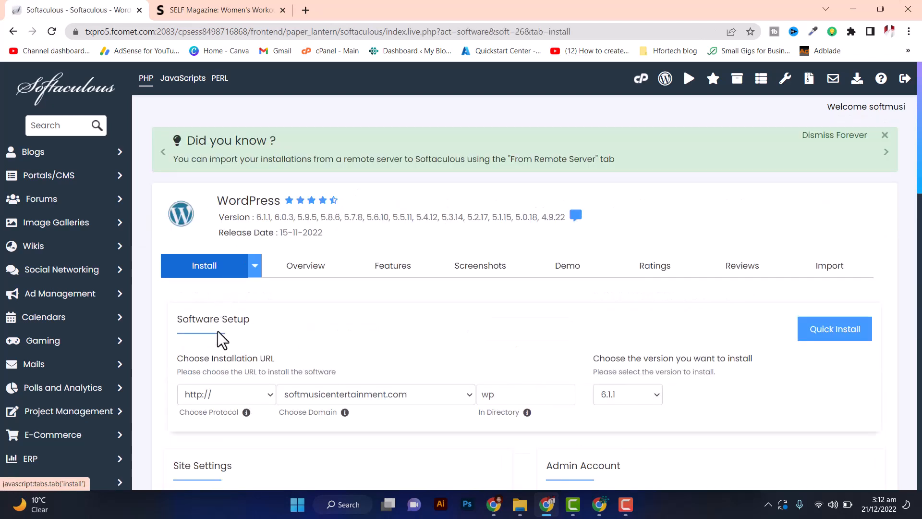
pyautogui.click(218, 392)
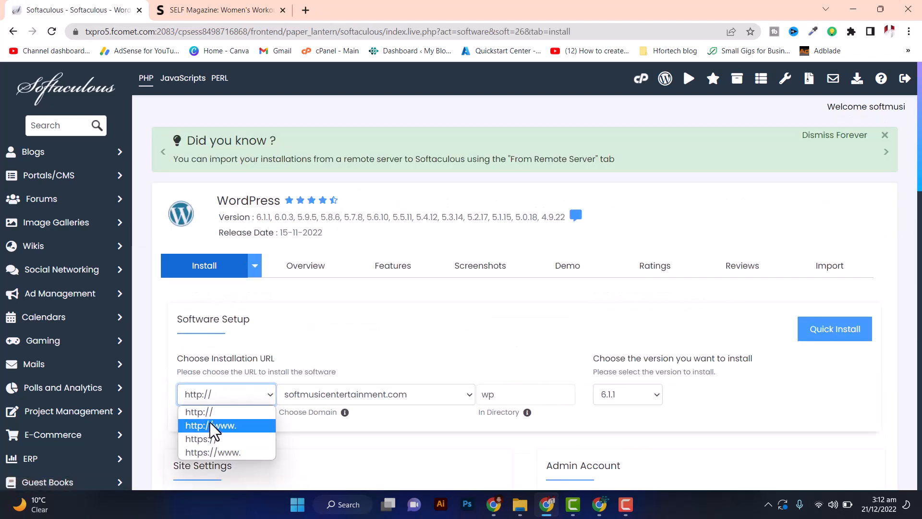
pyautogui.click(201, 438)
pyautogui.scroll(-3, 319, 333)
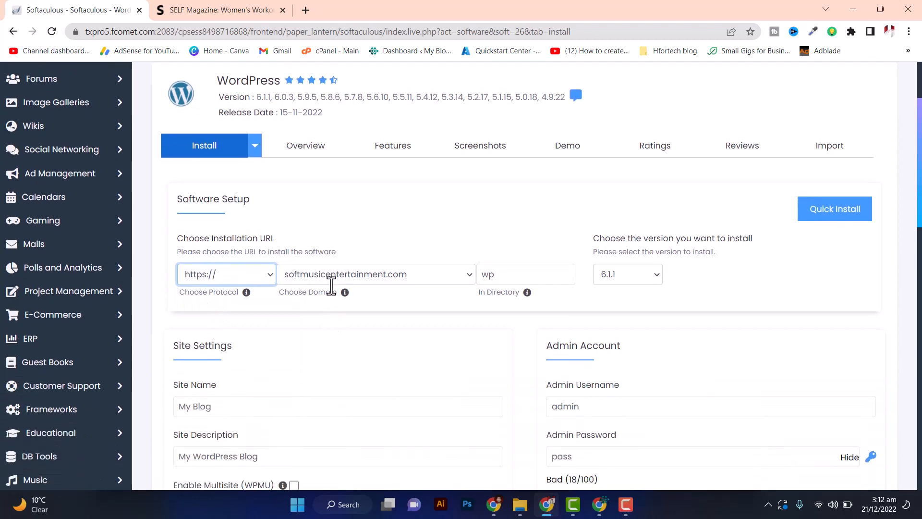
pyautogui.click(330, 274)
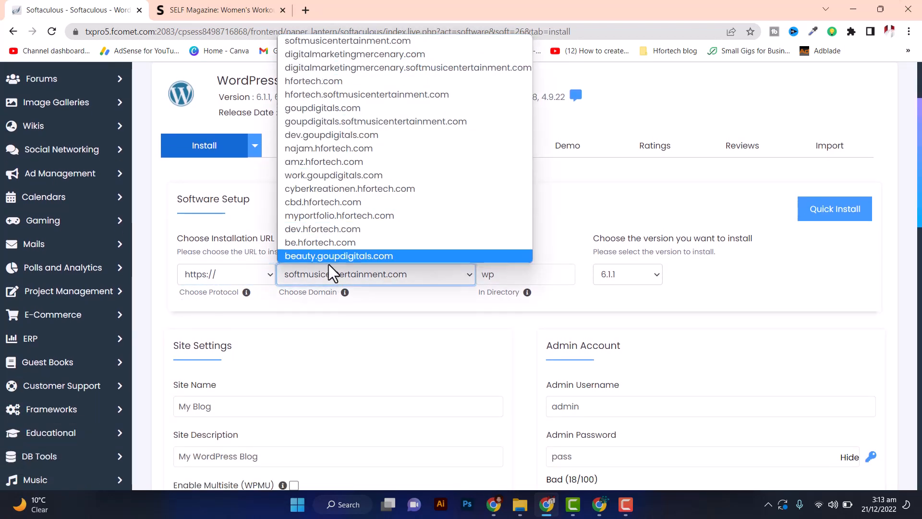
pyautogui.click(334, 252)
pyautogui.doubleClick(490, 274)
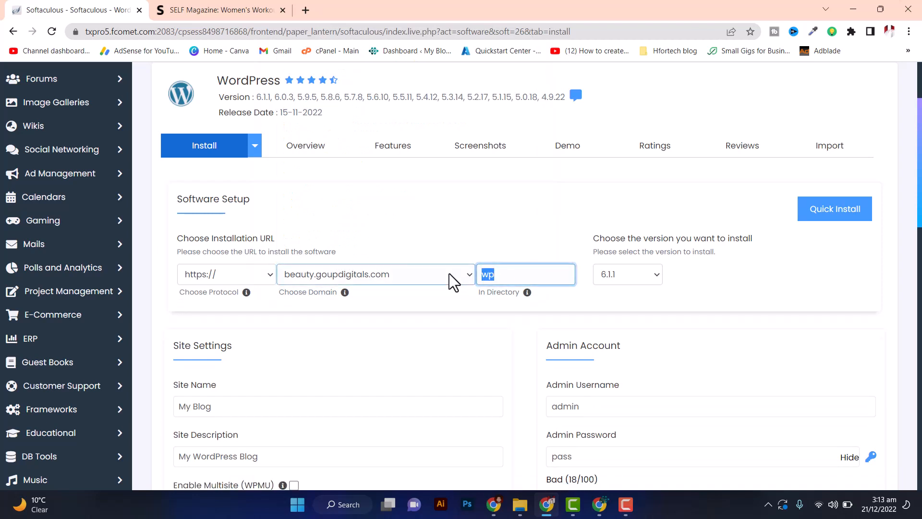
pyautogui.press('BackSpace')
# Set the admin username to "beauty" and install WordPress with the remaining settings as they are
pyautogui.scroll(-4, 663, 245)
pyautogui.moveTo(616, 222); pyautogui.dragTo(524, 222)
pyautogui.press('BackSpace')
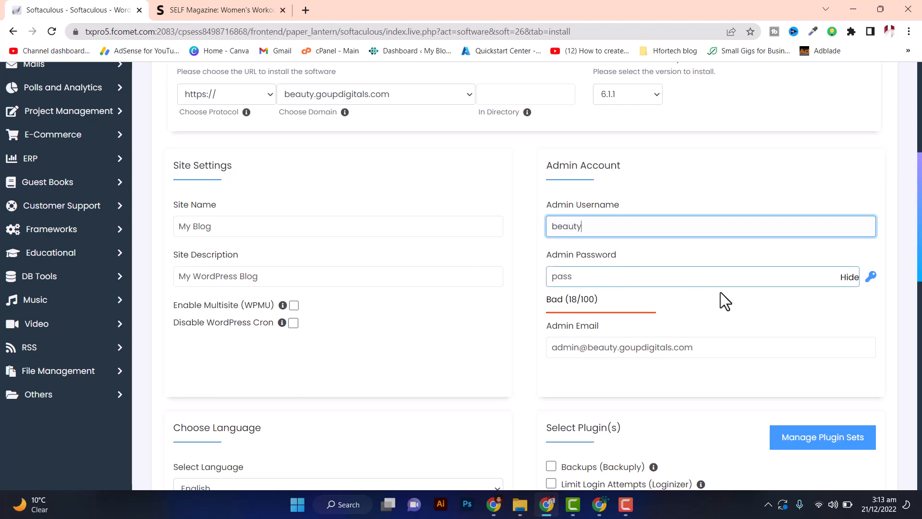
pyautogui.click(742, 299)
pyautogui.scroll(-8, 742, 299)
pyautogui.scroll(-7, 670, 230)
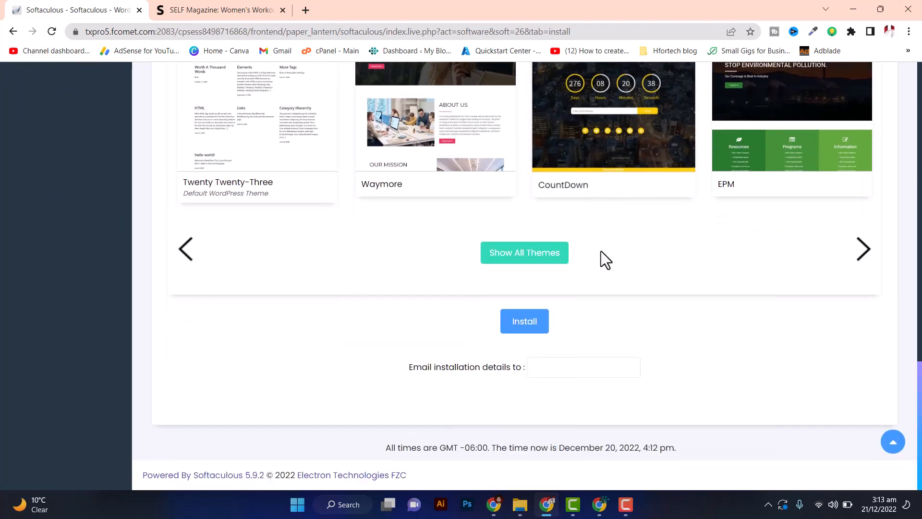
pyautogui.click(522, 321)
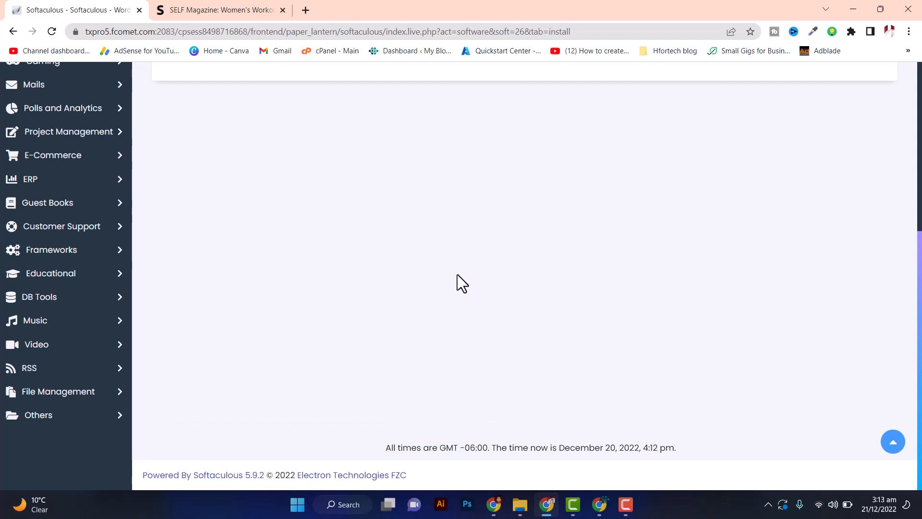
# Look over the installation summary and open the new site's administrative URL
pyautogui.scroll(6, 467, 270)
pyautogui.scroll(-5, 466, 270)
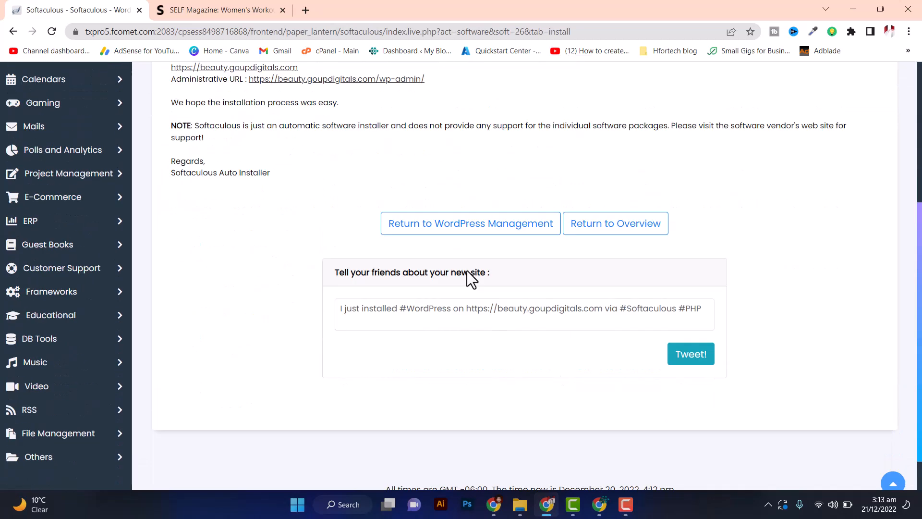
pyautogui.scroll(3, 468, 270)
pyautogui.scroll(2, 470, 270)
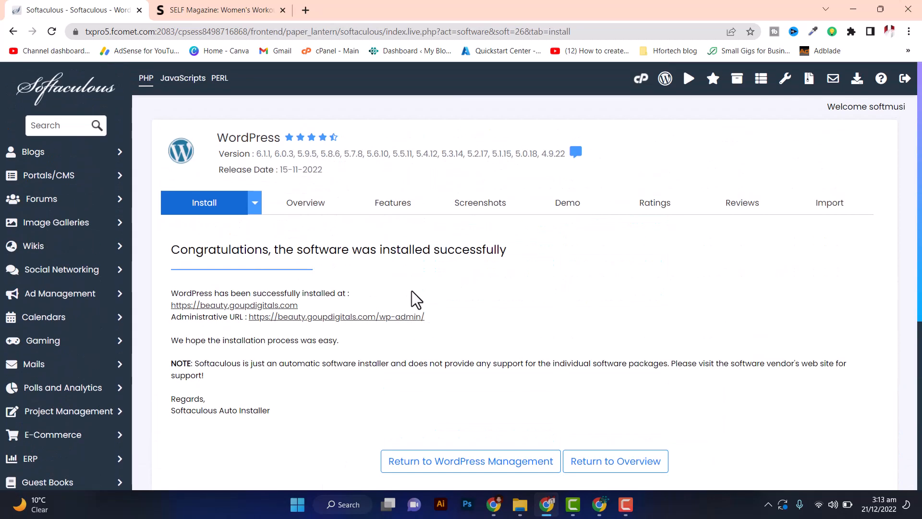
pyautogui.click(361, 318)
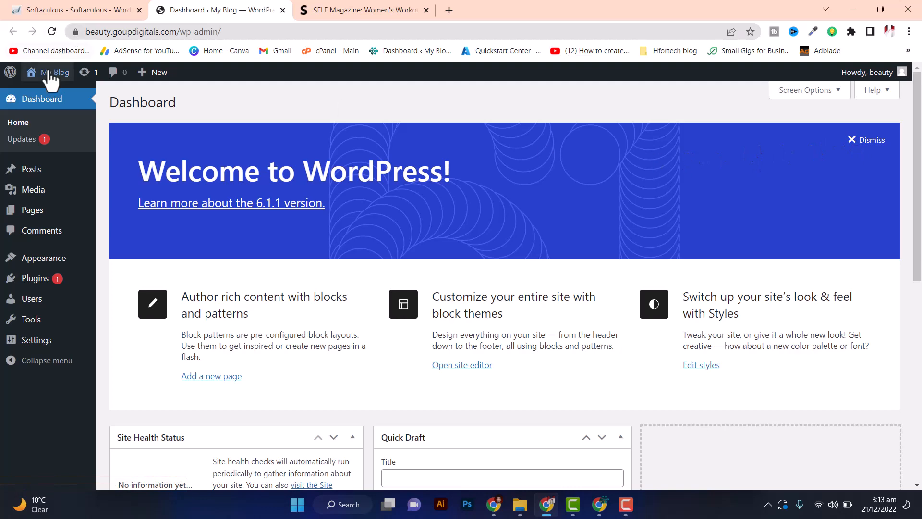
# Visit the front page of the new site, look over its default content and return to the dashboard
pyautogui.click(36, 91)
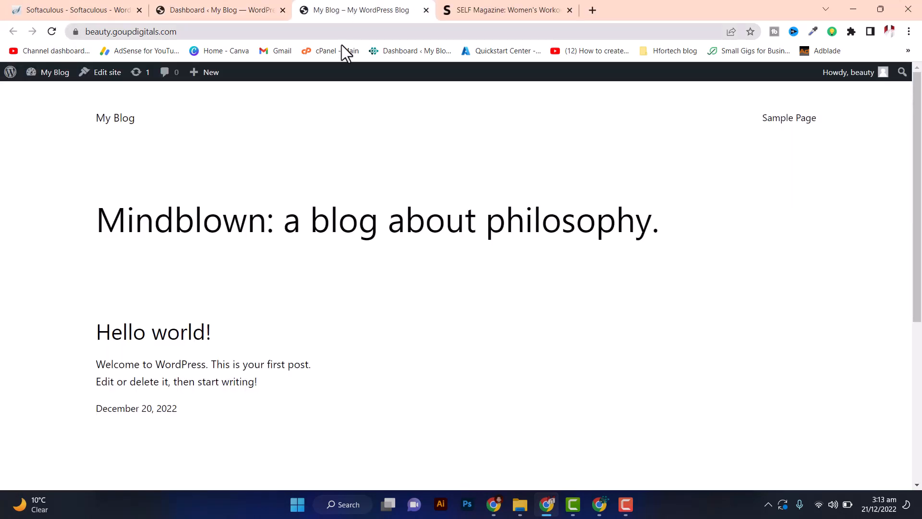
pyautogui.scroll(-5, 432, 218)
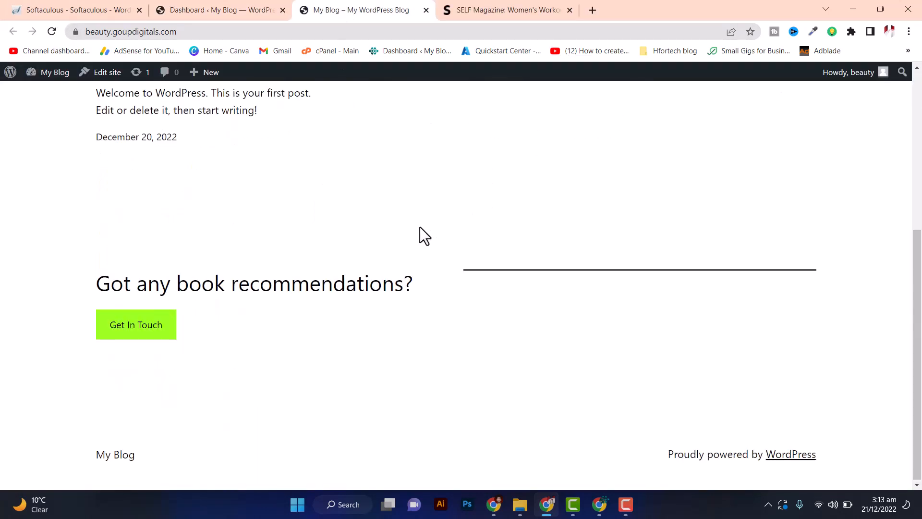
pyautogui.click(219, 9)
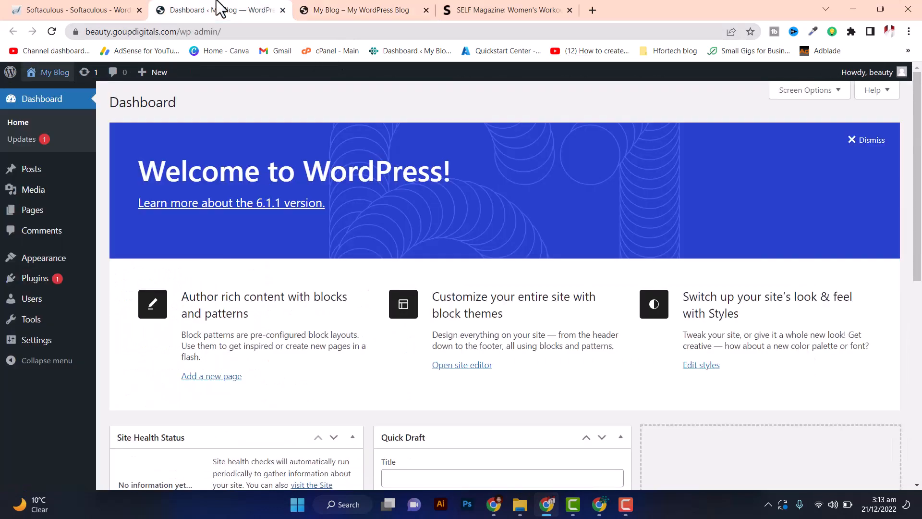
# Dismiss the dashboard's welcome panel and collapse the Site Health Status, At a Glance, Activity, Quick Draft and WordPress Events and News boxes
pyautogui.click(872, 140)
pyautogui.click(200, 126)
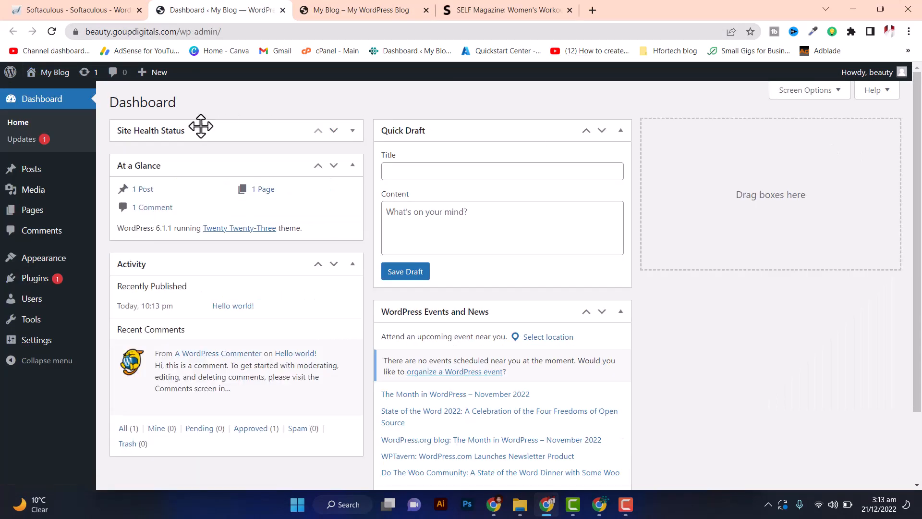
pyautogui.click(253, 168)
pyautogui.moveTo(232, 193); pyautogui.dragTo(288, 206)
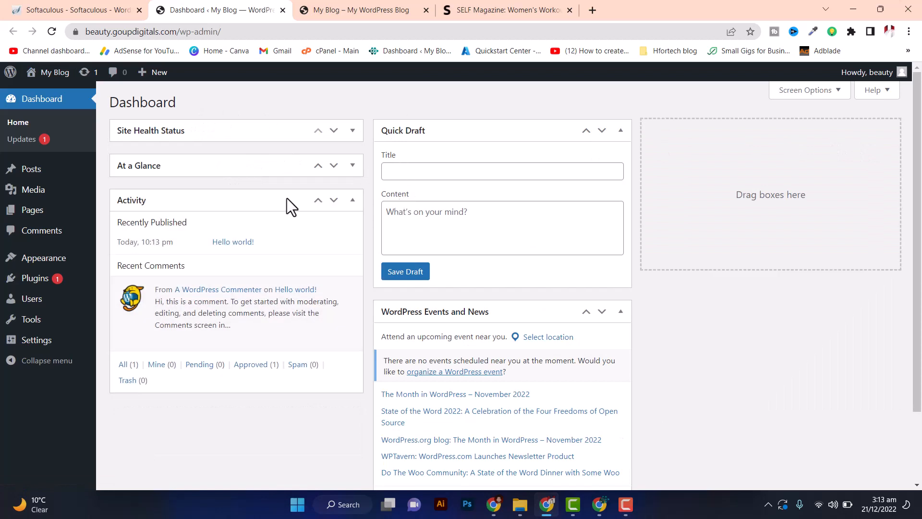
pyautogui.click(255, 205)
pyautogui.click(442, 127)
pyautogui.click(441, 158)
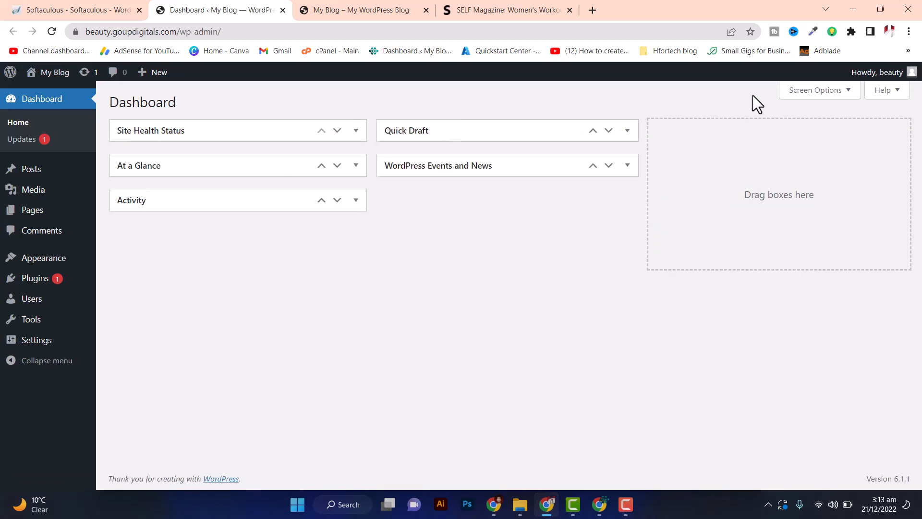
# Hide Site Health Status, At a Glance, Activity, Quick Draft and WordPress Events and News from the dashboard through the screen options
pyautogui.click(838, 90)
pyautogui.click(126, 144)
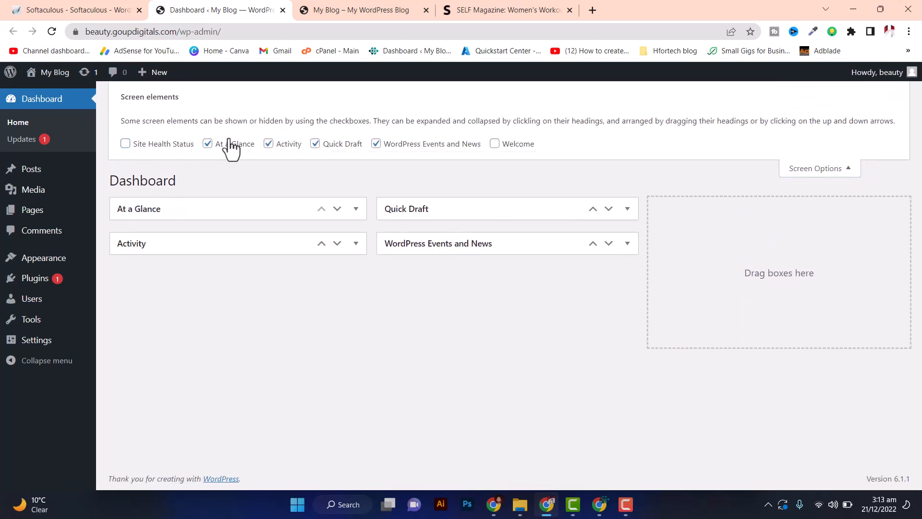
pyautogui.click(207, 144)
pyautogui.click(268, 144)
pyautogui.click(315, 144)
pyautogui.click(376, 143)
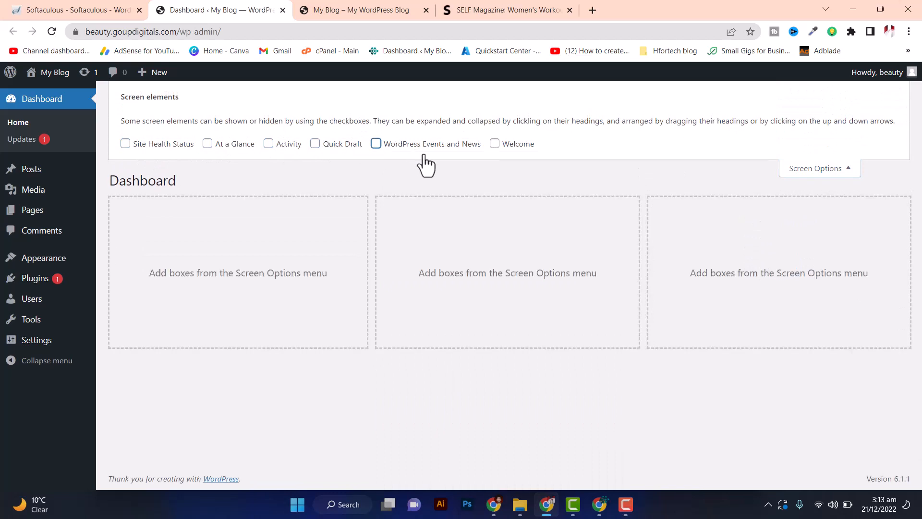
pyautogui.click(816, 171)
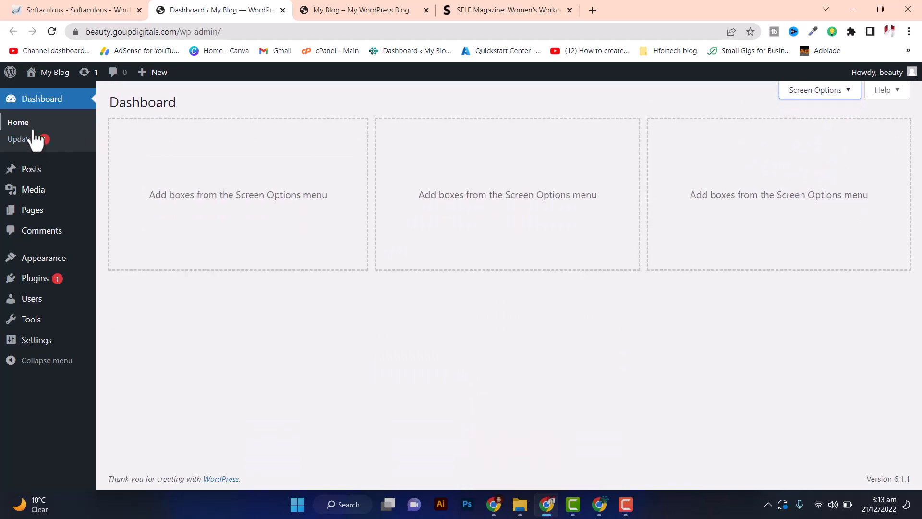
# Move the default "Hello world!" post to the trash with a bulk action
pyautogui.click(36, 168)
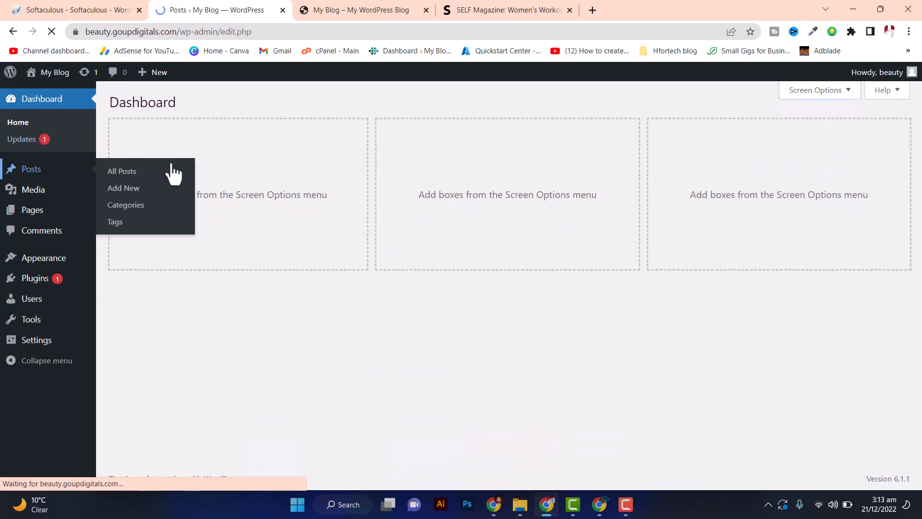
pyautogui.click(126, 168)
pyautogui.click(141, 147)
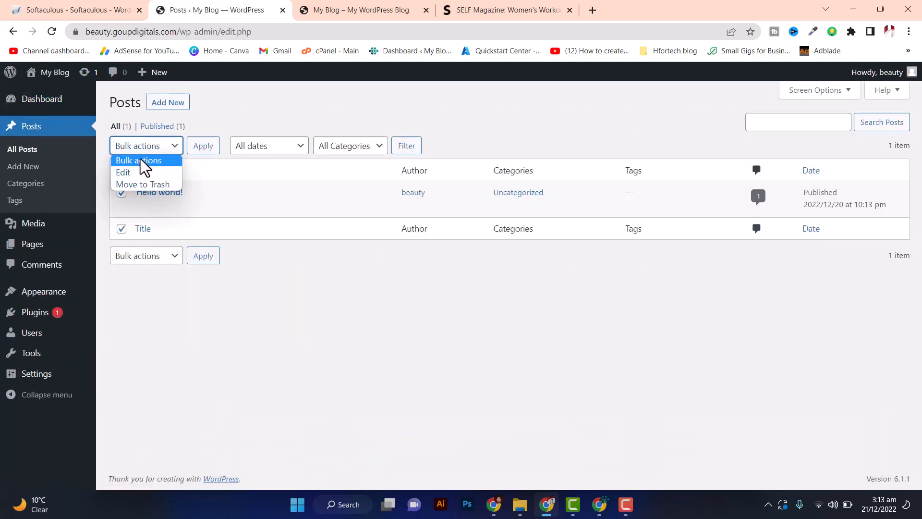
pyautogui.click(130, 185)
pyautogui.click(202, 150)
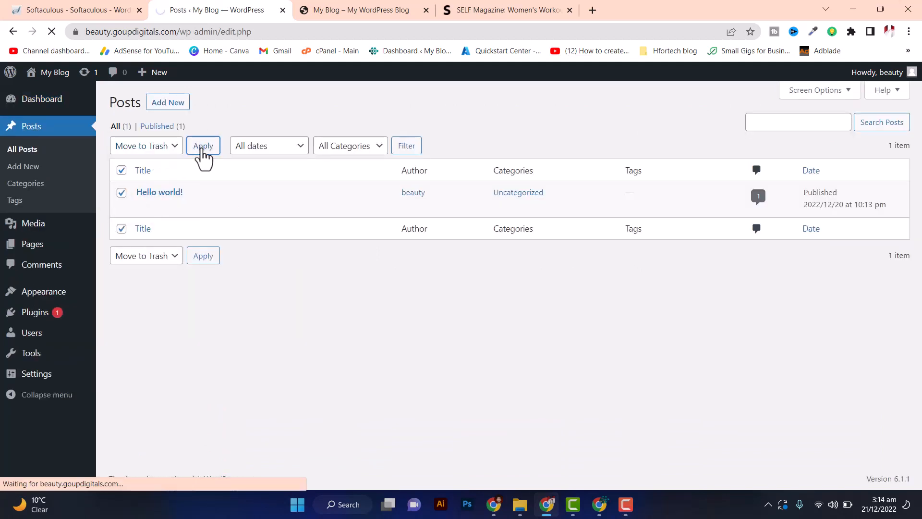
# Permanently delete the trashed "Hello world!" post with a bulk action
pyautogui.click(162, 163)
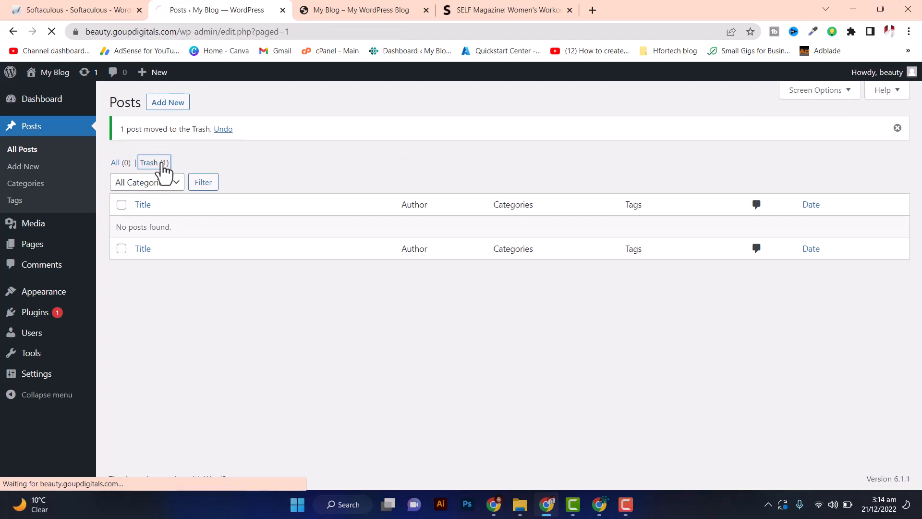
pyautogui.click(125, 169)
pyautogui.click(144, 146)
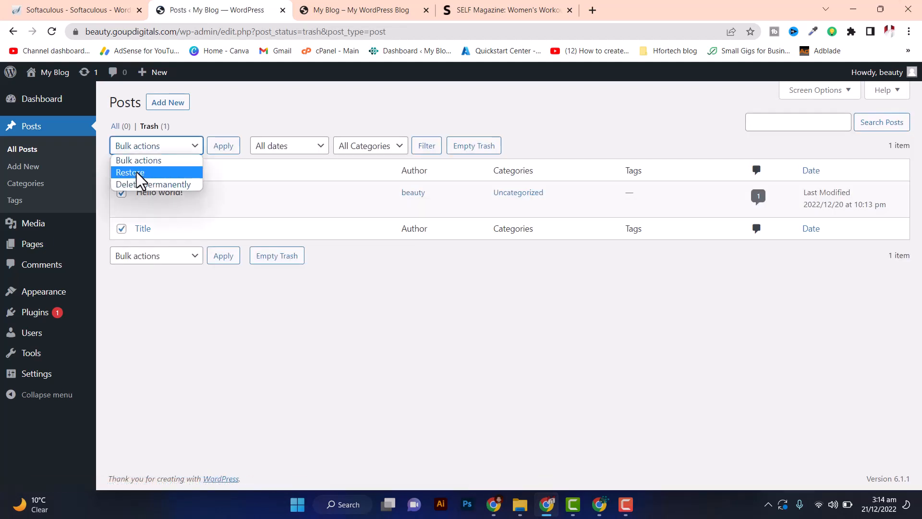
pyautogui.click(136, 183)
pyautogui.click(215, 146)
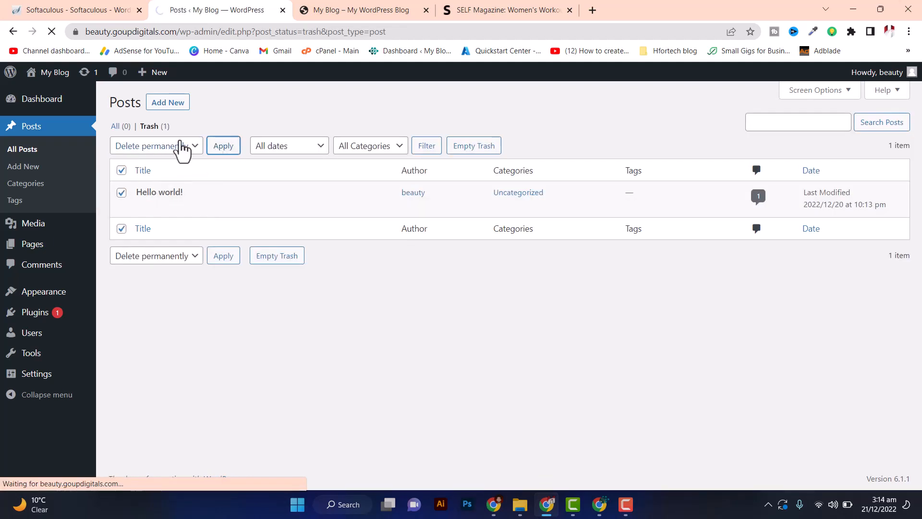
# Move the default Privacy Policy and Sample Page pages to the trash with a bulk action
pyautogui.click(38, 245)
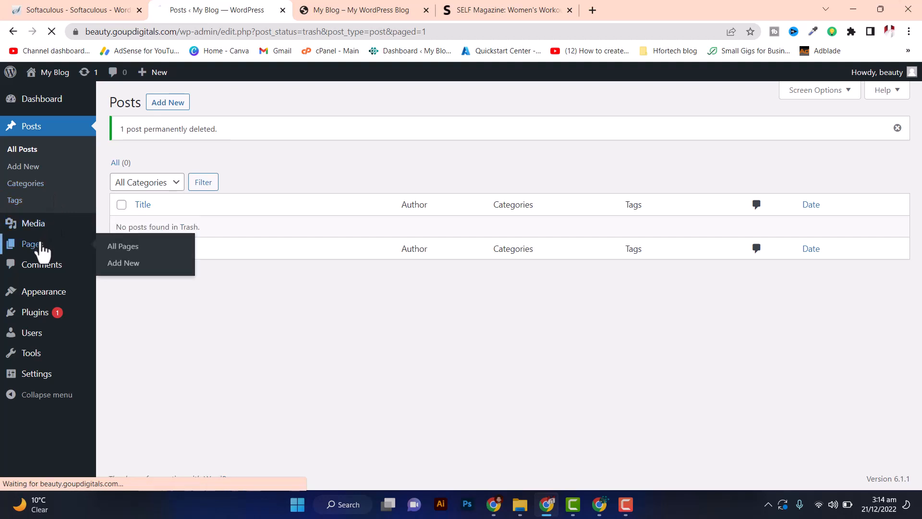
pyautogui.click(122, 170)
pyautogui.click(144, 146)
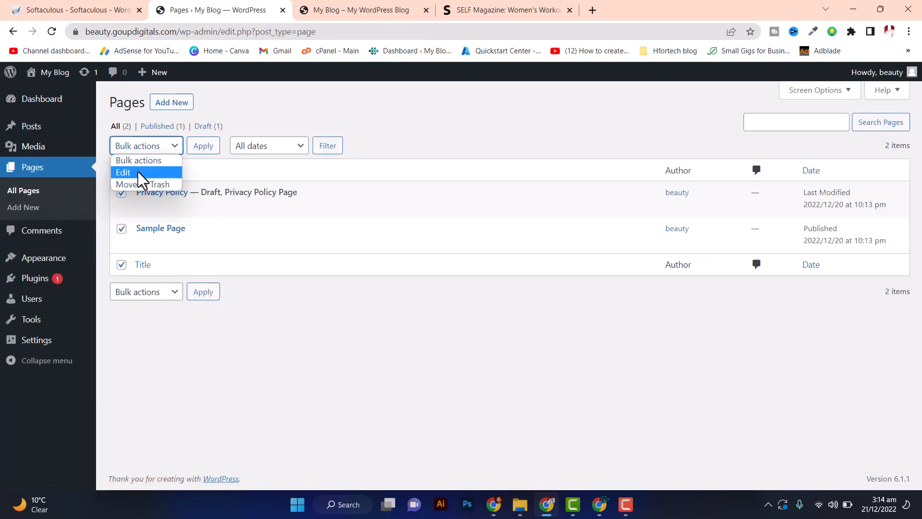
pyautogui.click(133, 184)
pyautogui.click(202, 150)
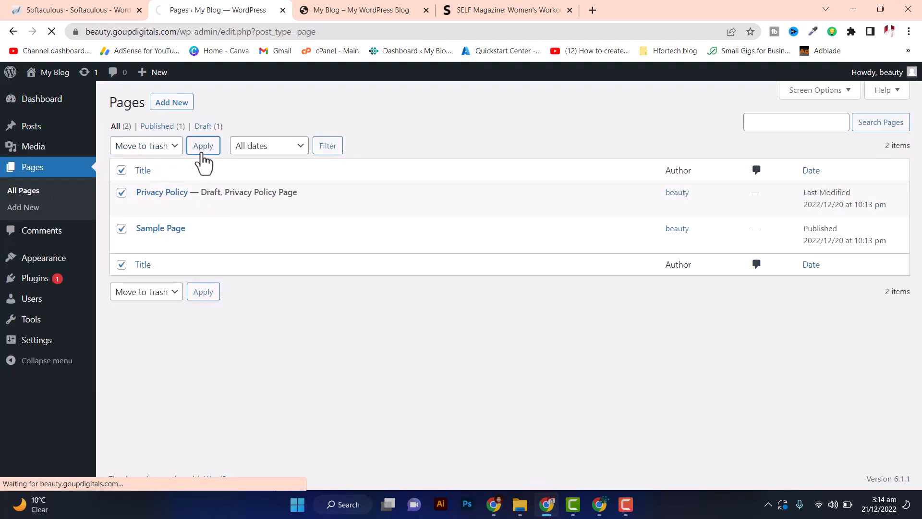
# Permanently delete the Privacy Policy and Sample Page pages from the trash
pyautogui.click(150, 163)
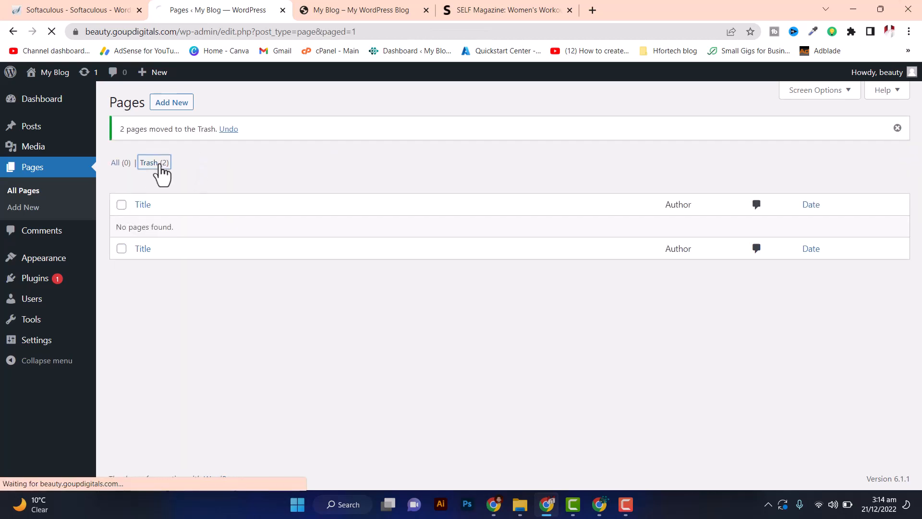
pyautogui.click(121, 170)
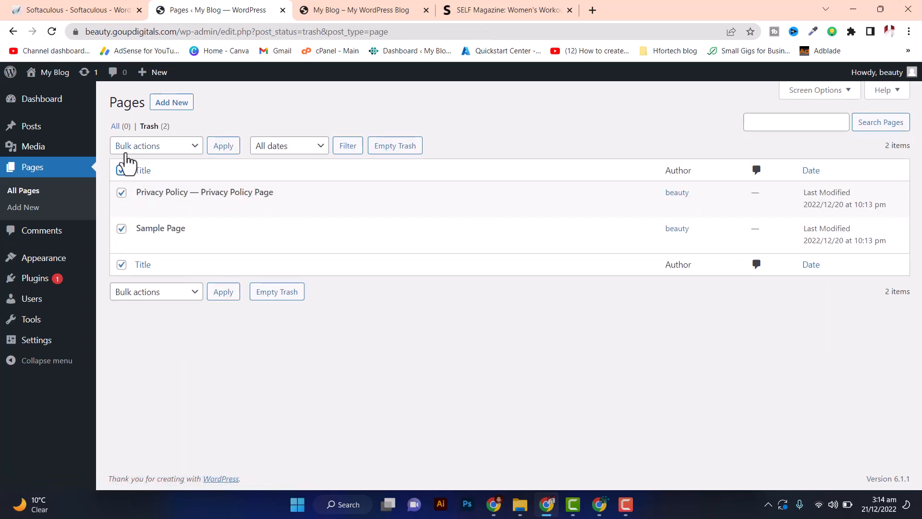
pyautogui.click(127, 147)
pyautogui.click(132, 181)
pyautogui.click(212, 146)
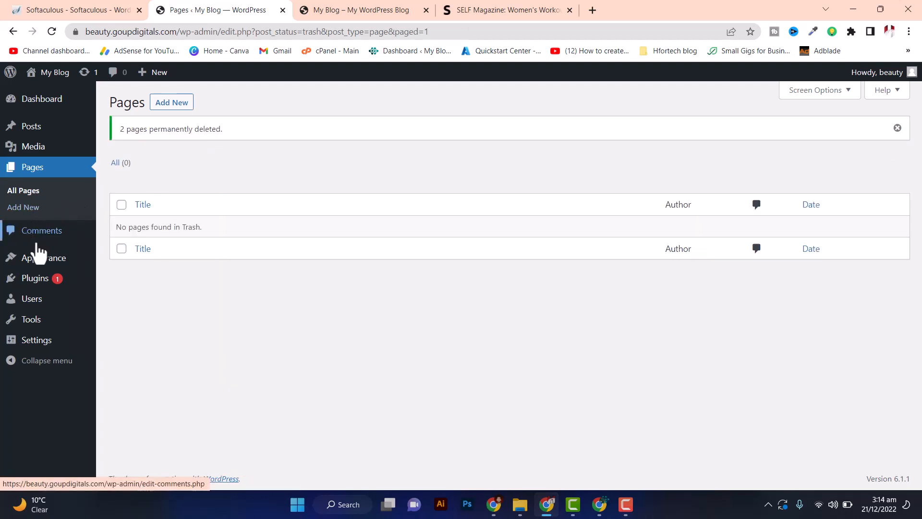
# Install and activate the Hello Elementor theme and the Elementor plugin that it recommends
pyautogui.moveTo(44, 258)
pyautogui.click(119, 260)
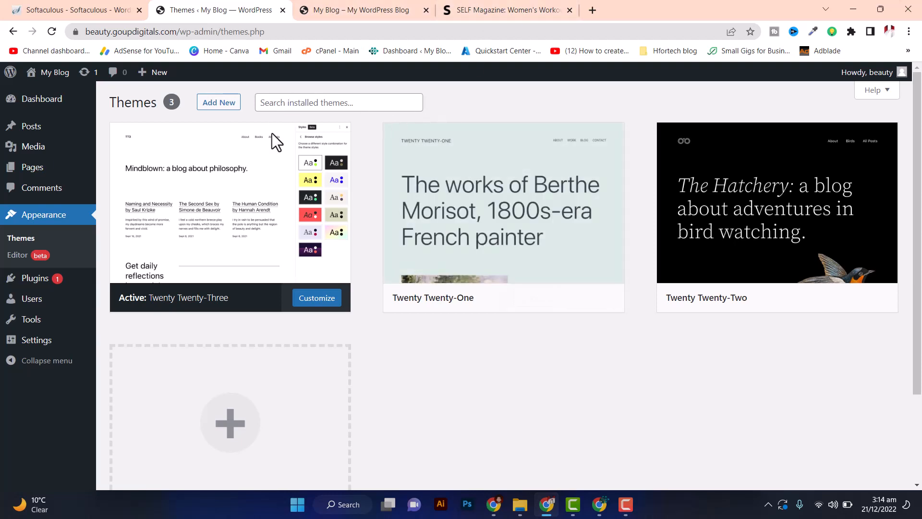
pyautogui.click(213, 103)
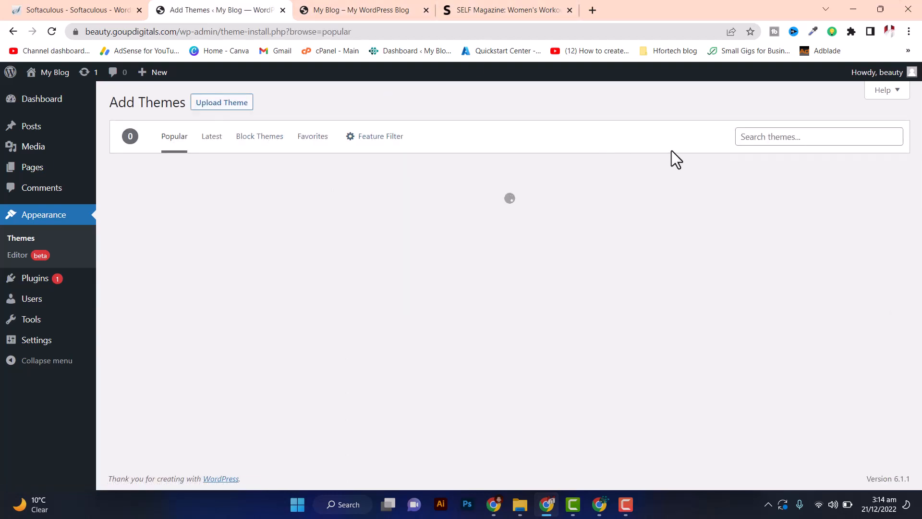
pyautogui.click(784, 137)
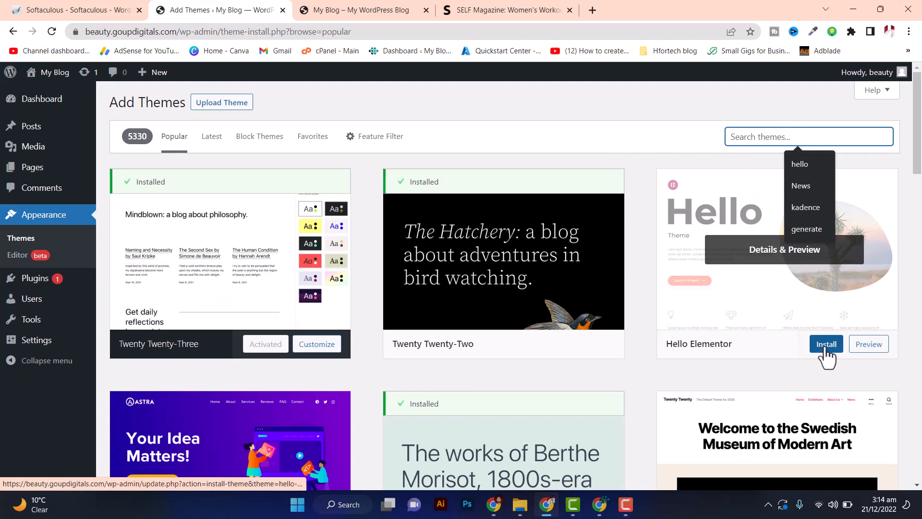
pyautogui.click(826, 344)
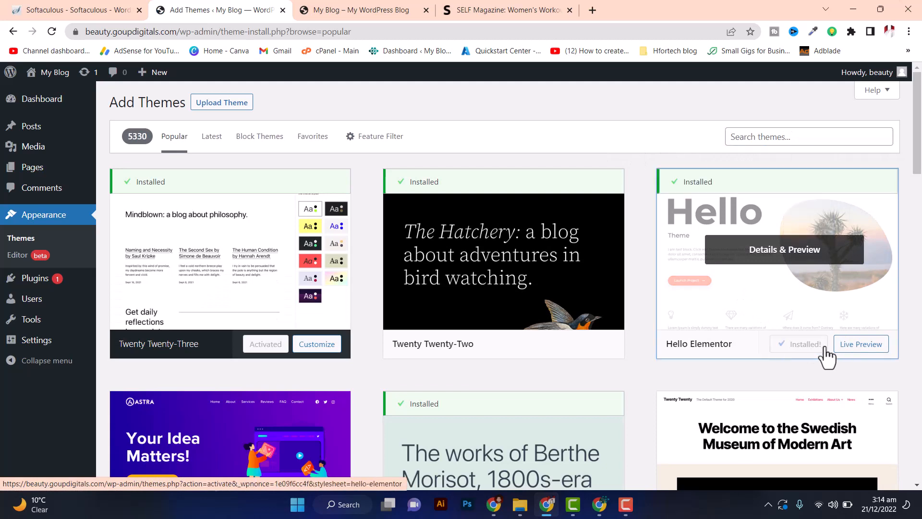
pyautogui.click(806, 346)
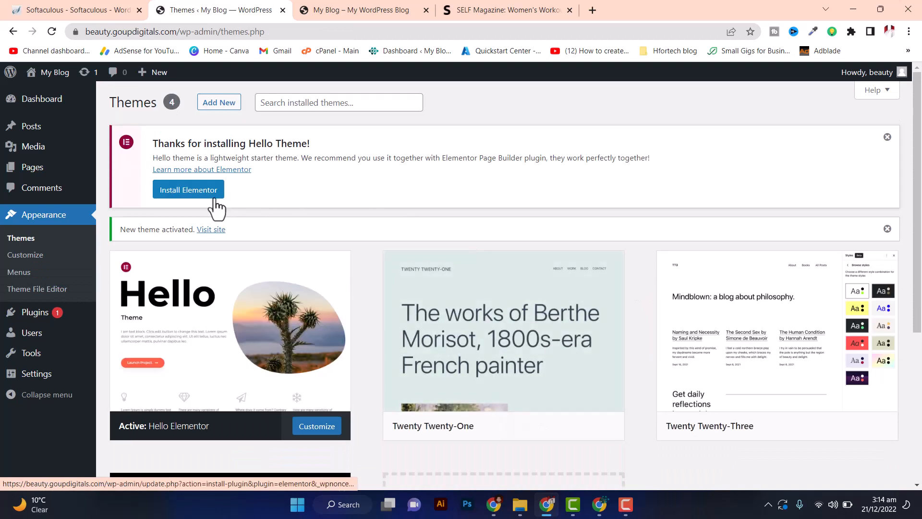
pyautogui.click(176, 197)
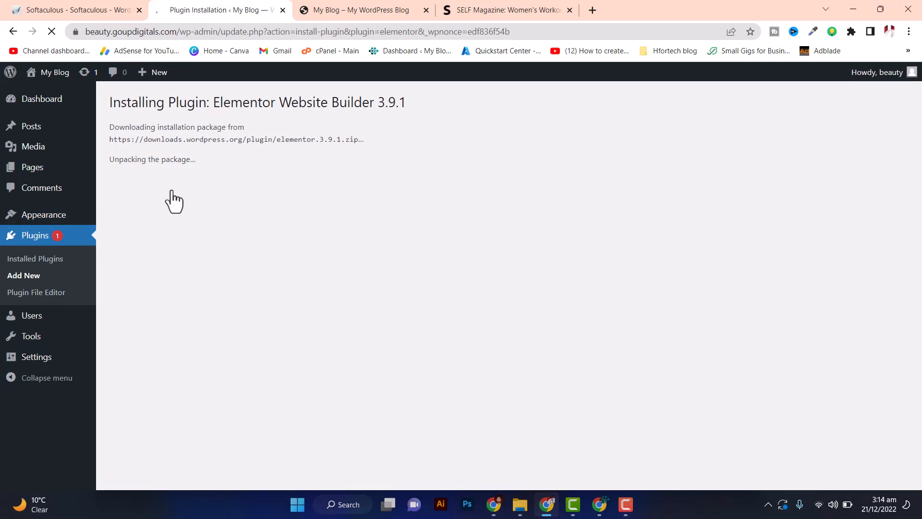
pyautogui.click(133, 221)
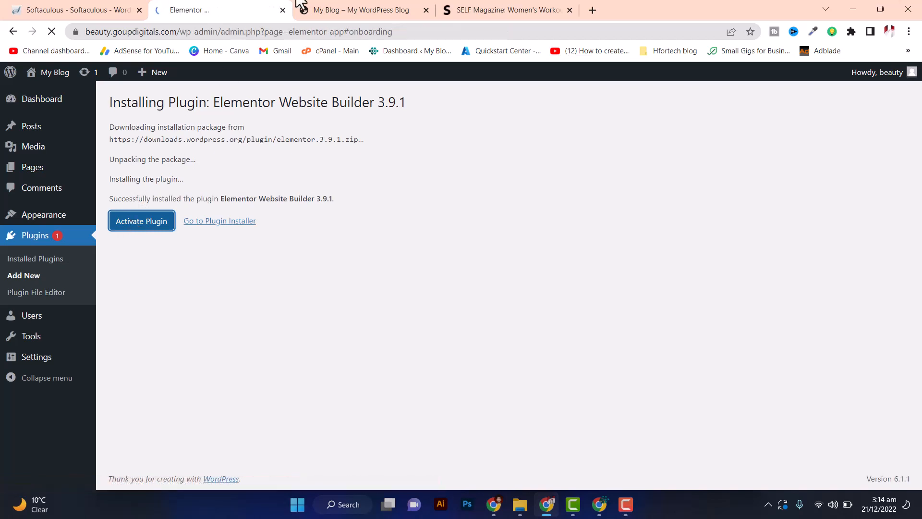
# Reload the site's front page to check it with the new theme, and exit Elementor's onboarding wizard without connecting an account
pyautogui.click(329, 2)
pyautogui.click(52, 31)
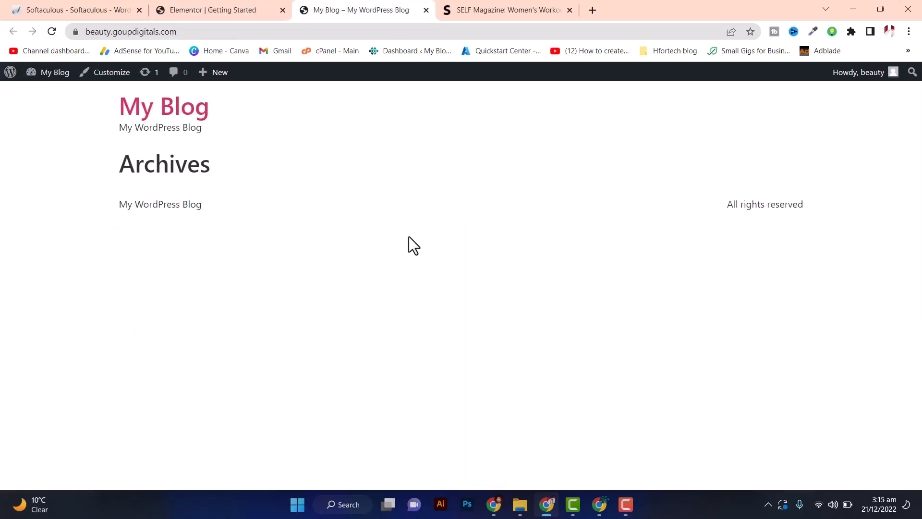
pyautogui.click(222, 8)
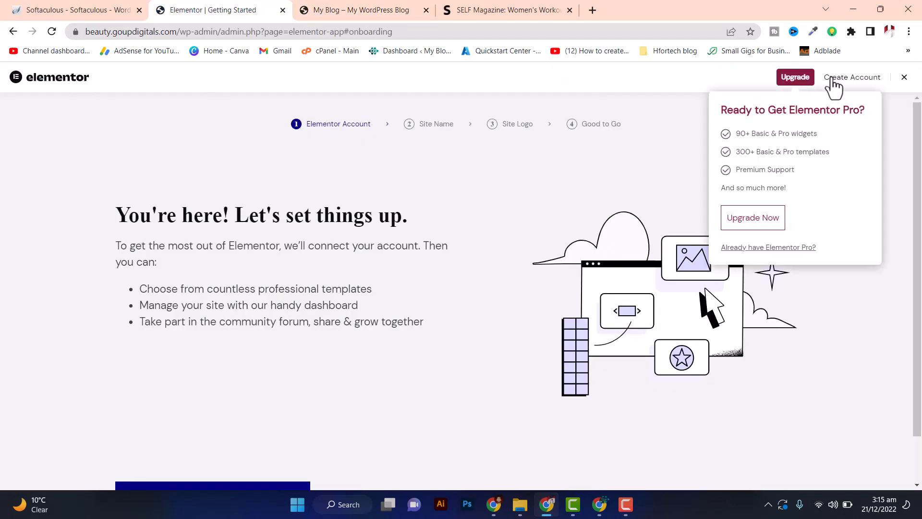
pyautogui.click(904, 78)
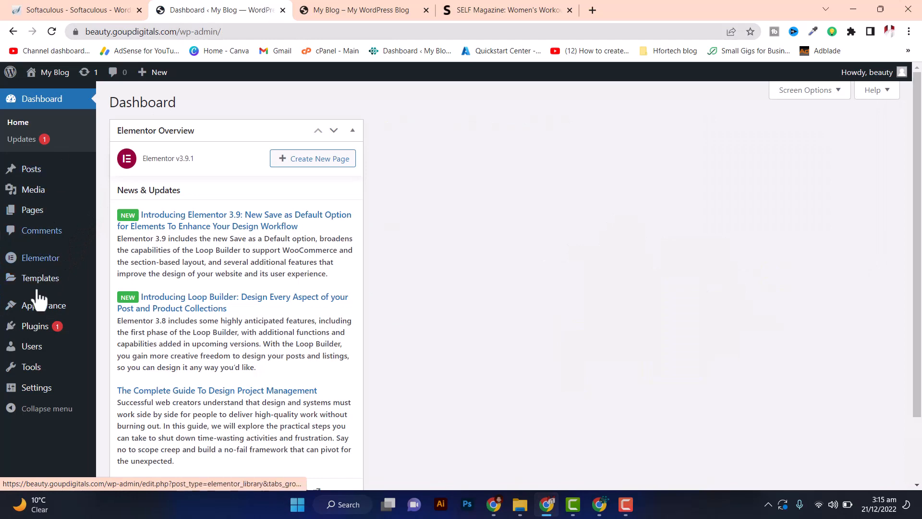
# Delete the inactive themes Twenty Twenty-One, Twenty Twenty-Three and Twenty Twenty-Two, keeping only Hello Elementor
pyautogui.click(184, 308)
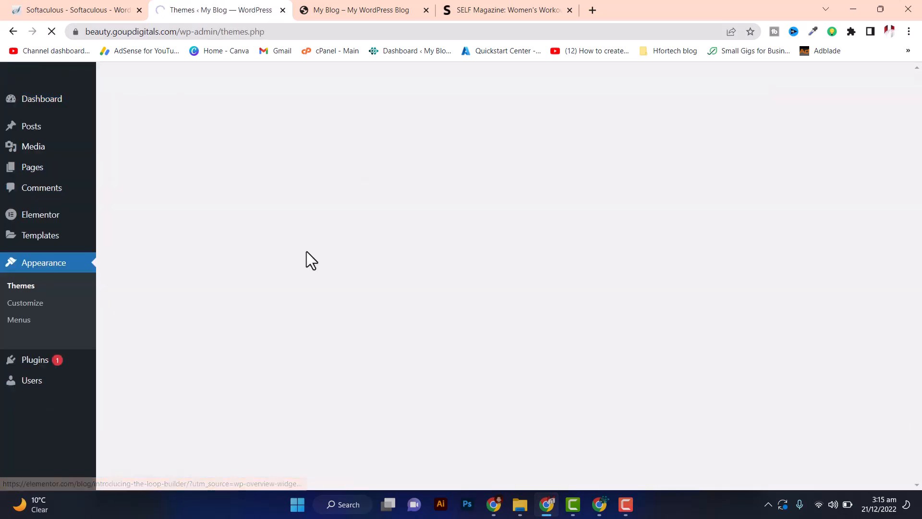
pyautogui.click(496, 222)
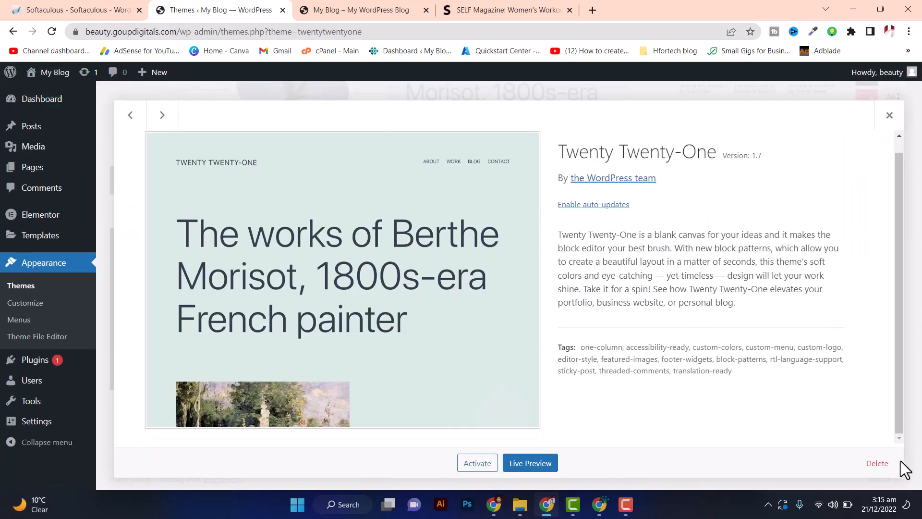
pyautogui.click(878, 463)
pyautogui.click(522, 123)
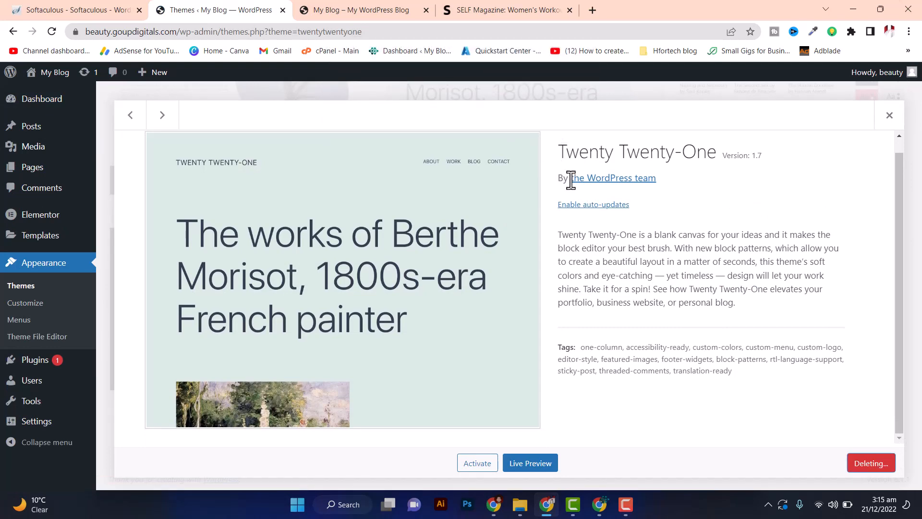
pyautogui.click(486, 200)
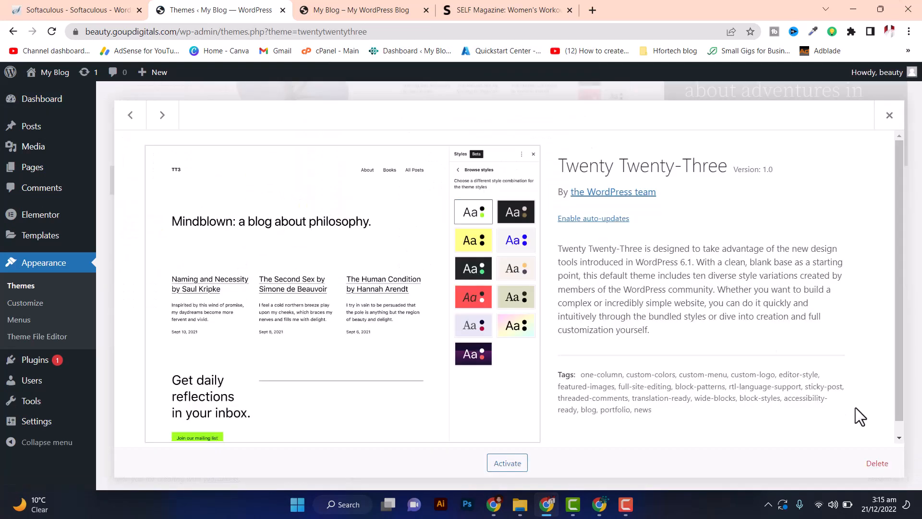
pyautogui.click(877, 463)
pyautogui.click(526, 124)
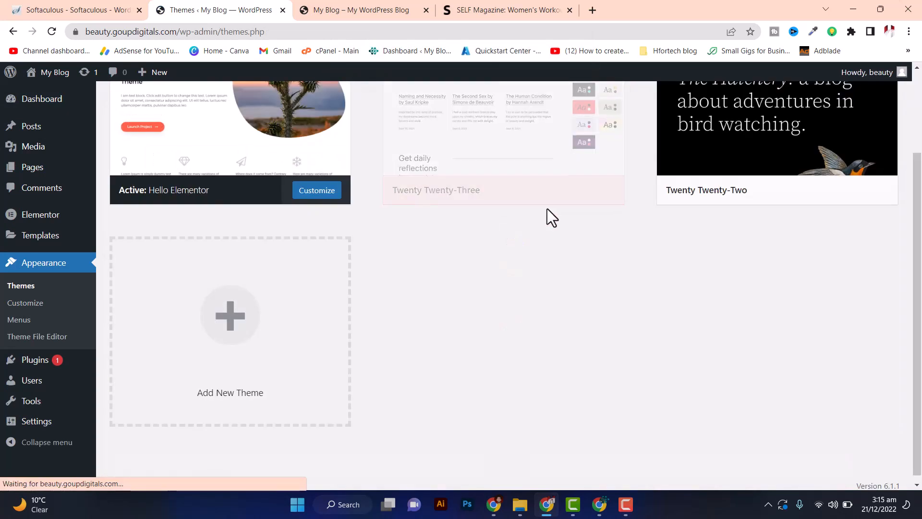
pyautogui.click(488, 189)
pyautogui.click(878, 463)
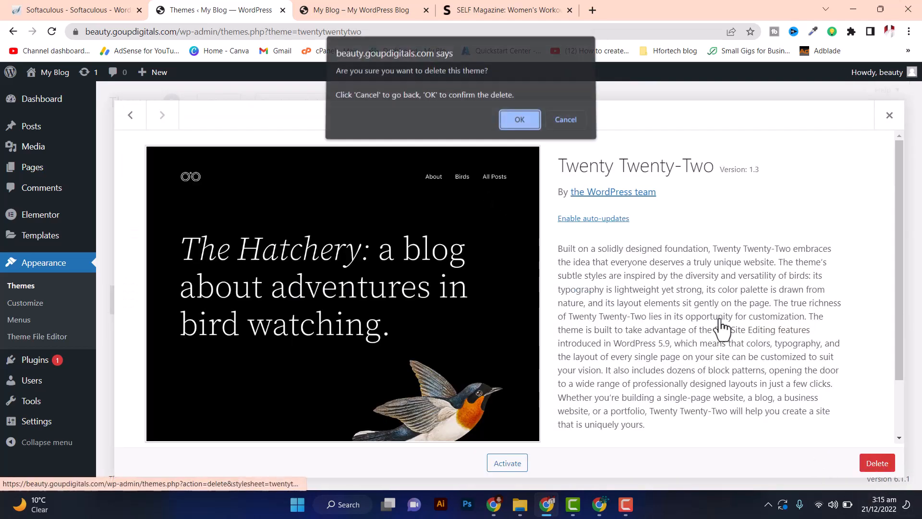
pyautogui.click(519, 121)
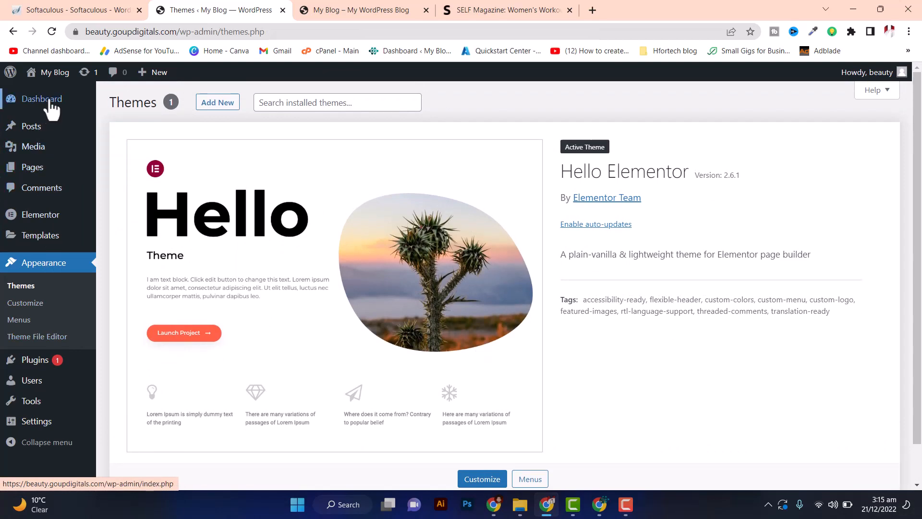
# Delete the inactive Akismet Anti-Spam and Hello Dolly plugins with a bulk action, leaving Elementor out of the selection
pyautogui.click(46, 356)
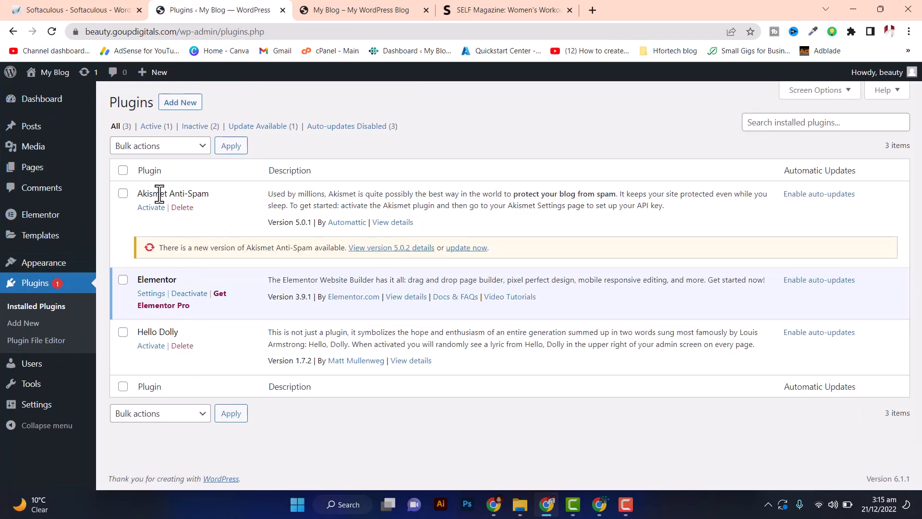
pyautogui.click(123, 170)
pyautogui.click(124, 149)
pyautogui.click(124, 150)
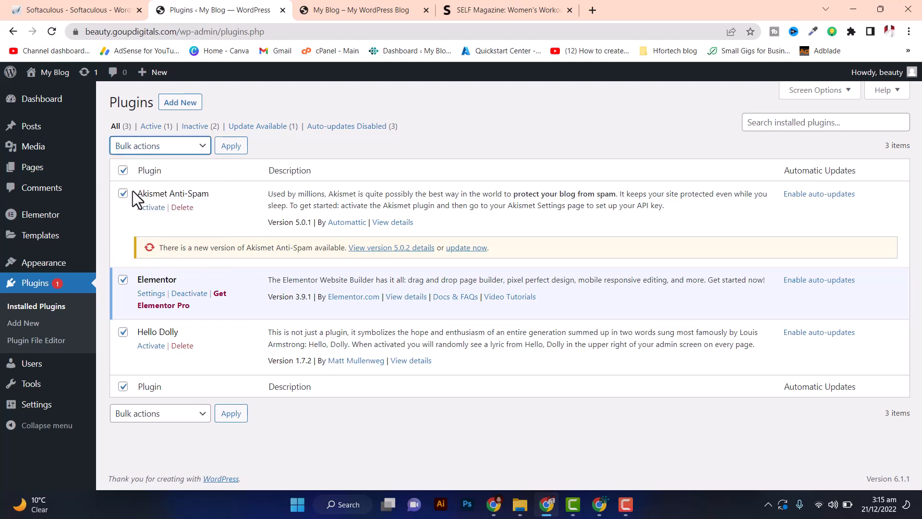
pyautogui.click(123, 279)
pyautogui.click(144, 147)
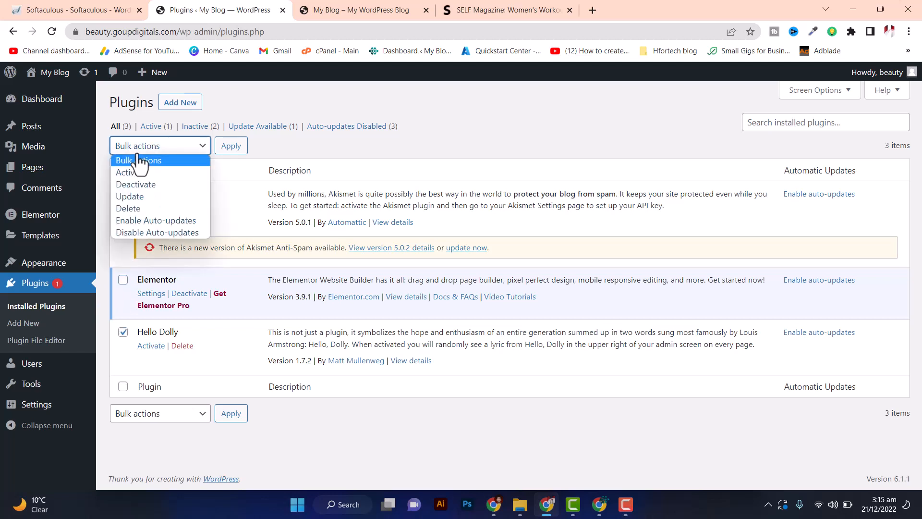
pyautogui.click(141, 208)
pyautogui.click(231, 146)
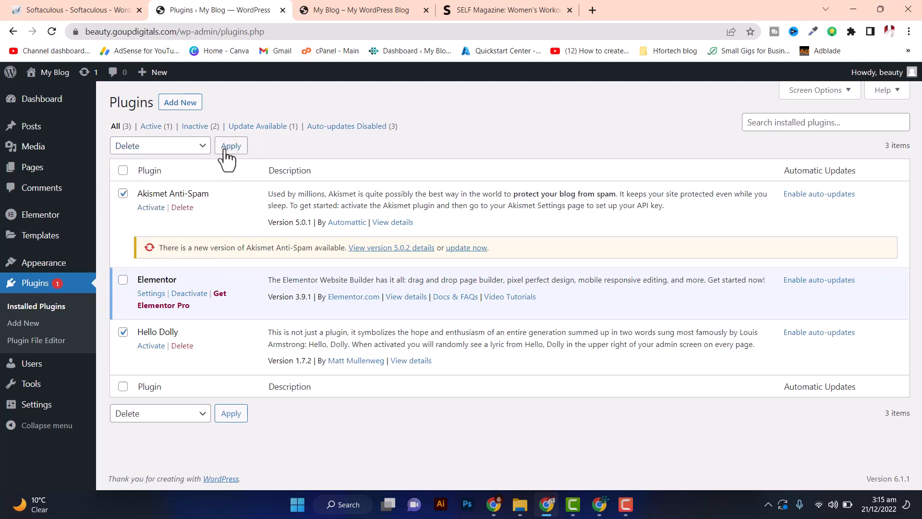
pyautogui.click(517, 111)
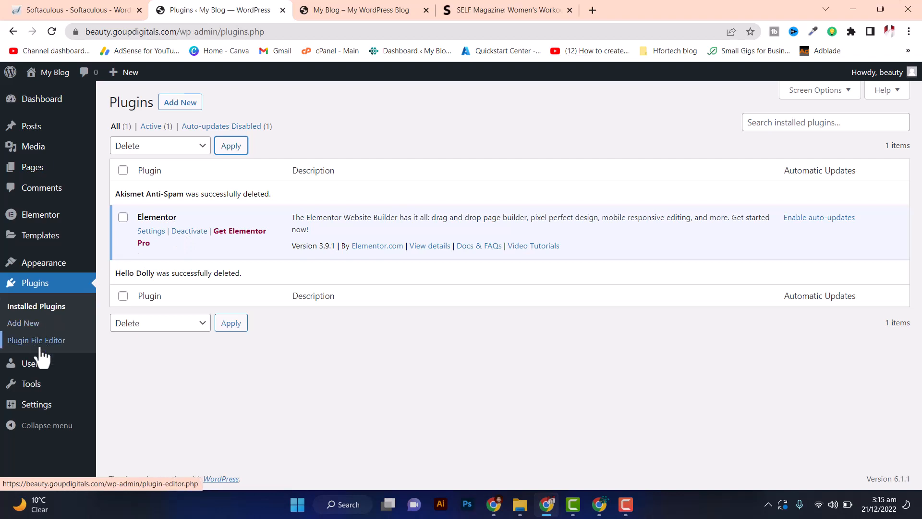
# Enable "Discourage search engines from indexing this site" in the Reading settings and save the changes
pyautogui.moveTo(18, 407)
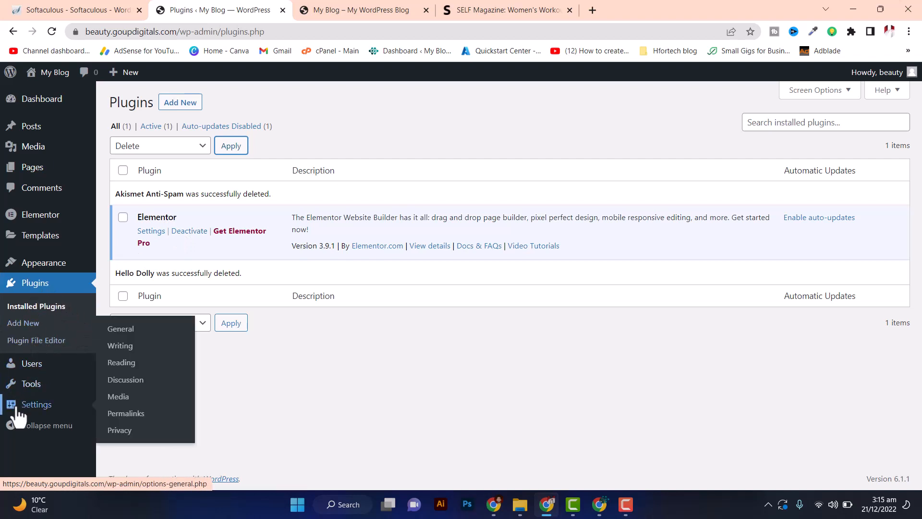
pyautogui.click(122, 363)
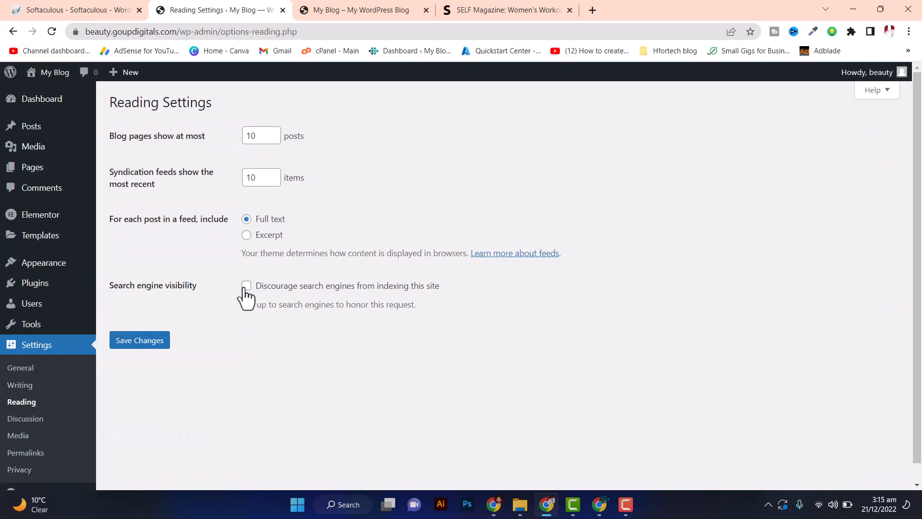
pyautogui.moveTo(508, 293); pyautogui.dragTo(257, 298)
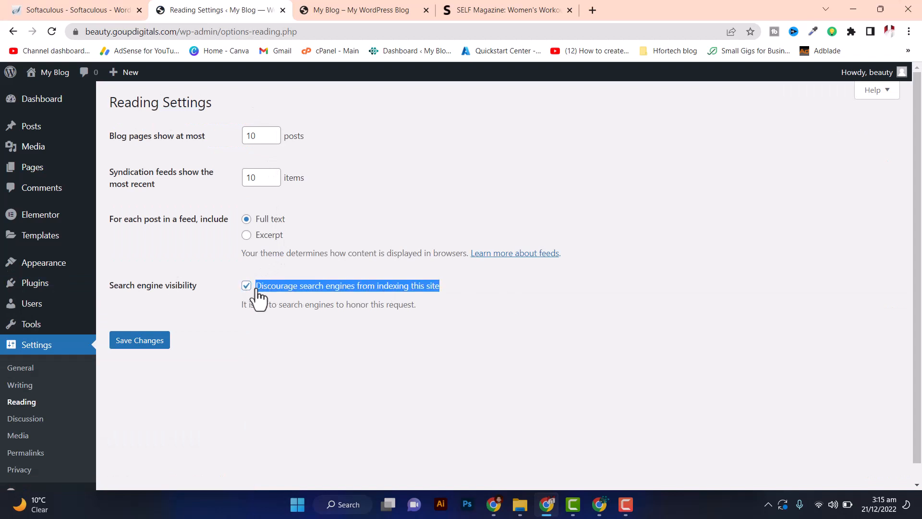
pyautogui.click(491, 305)
pyautogui.click(143, 341)
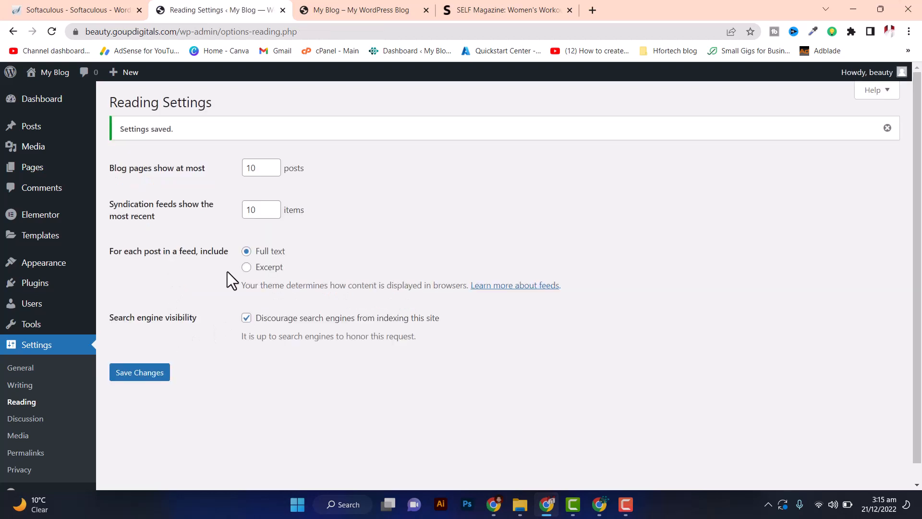
# Set the permalink structure to Post name in the Permalink settings and save the changes
pyautogui.scroll(-1, 67, 356)
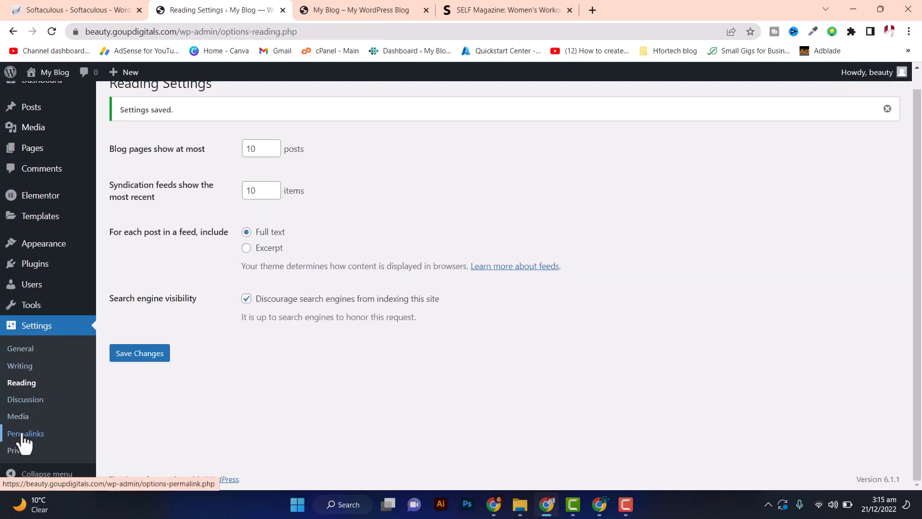
pyautogui.click(22, 434)
pyautogui.scroll(-2, 272, 353)
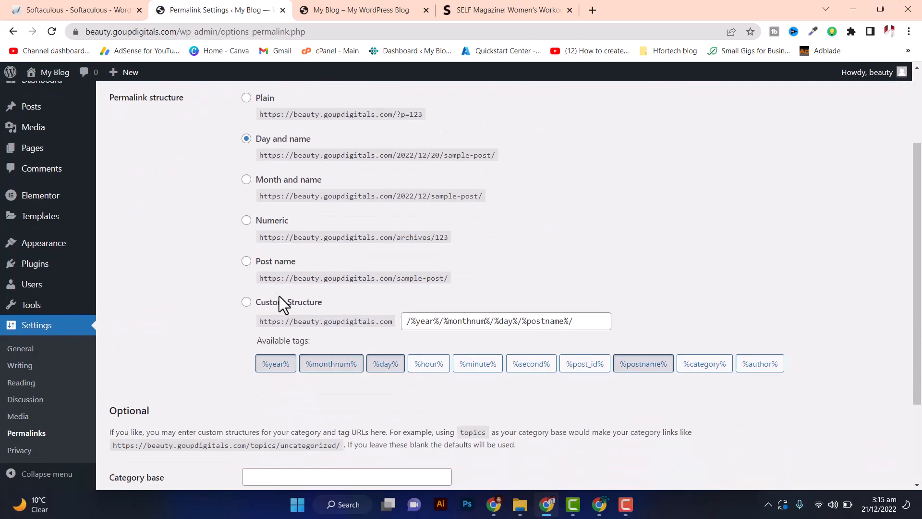
pyautogui.click(247, 257)
pyautogui.scroll(-2, 263, 290)
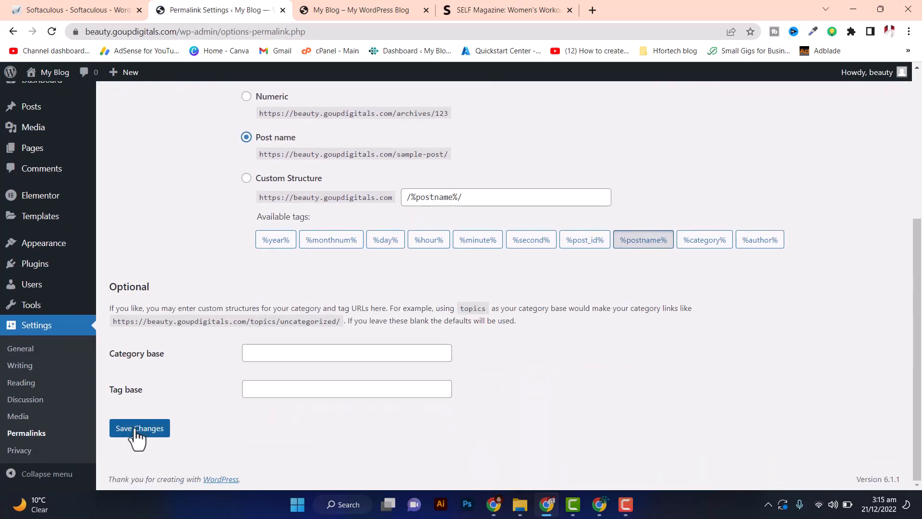
pyautogui.click(137, 429)
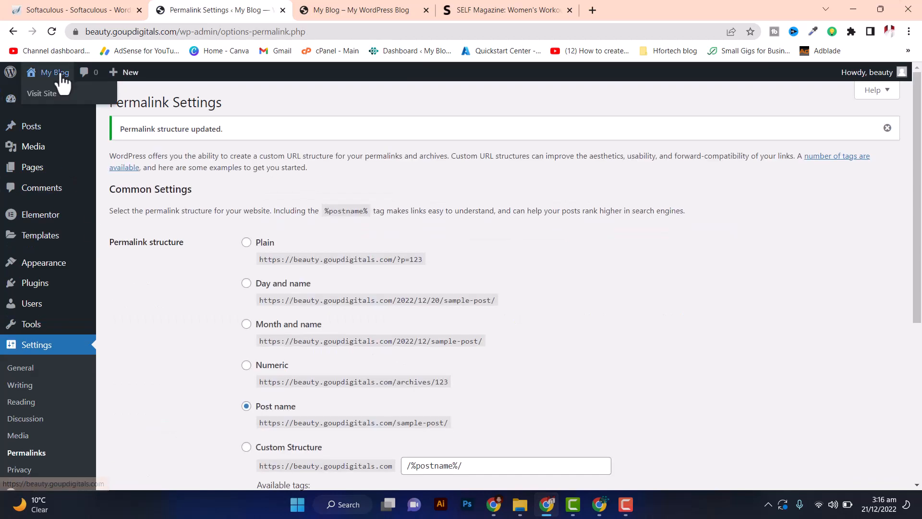
# Open the site's front page in a new tab, close the old front-page tab and view the fresh page
pyautogui.middleClick(55, 73)
pyautogui.click(315, 8)
pyautogui.click(426, 10)
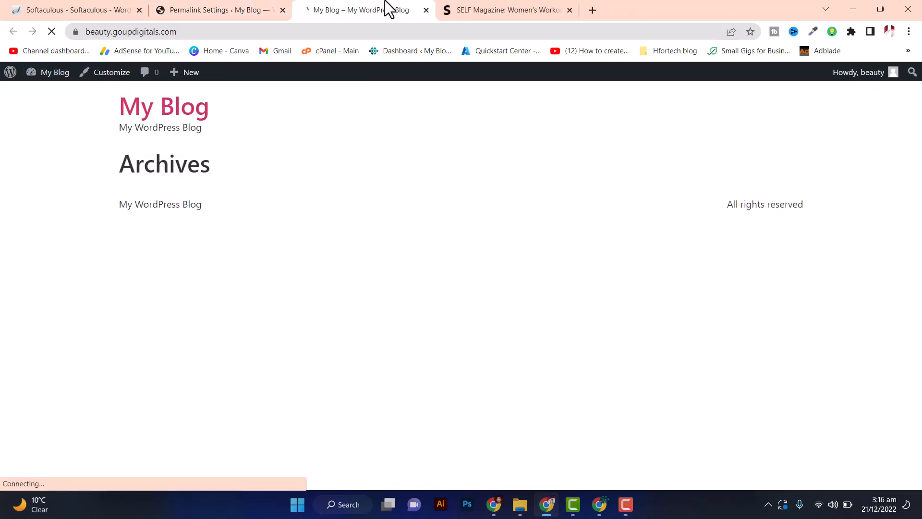
pyautogui.click(228, 10)
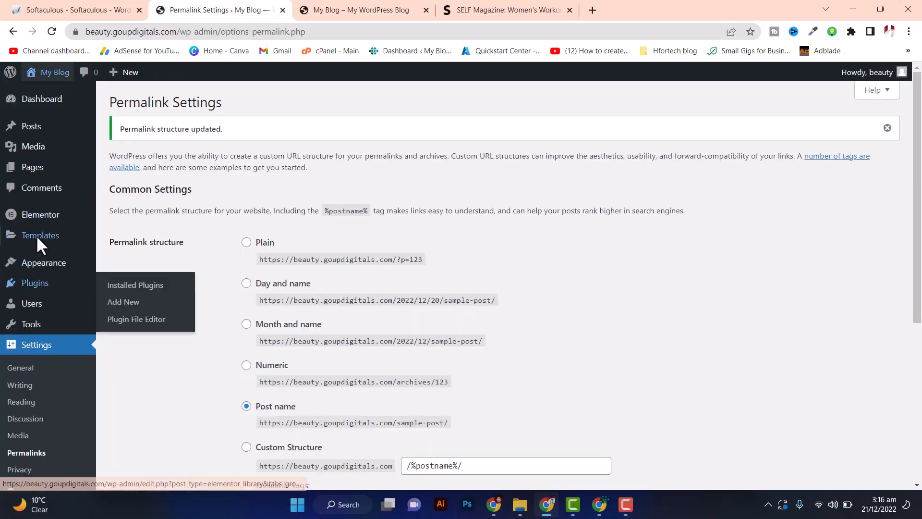
pyautogui.click(355, 10)
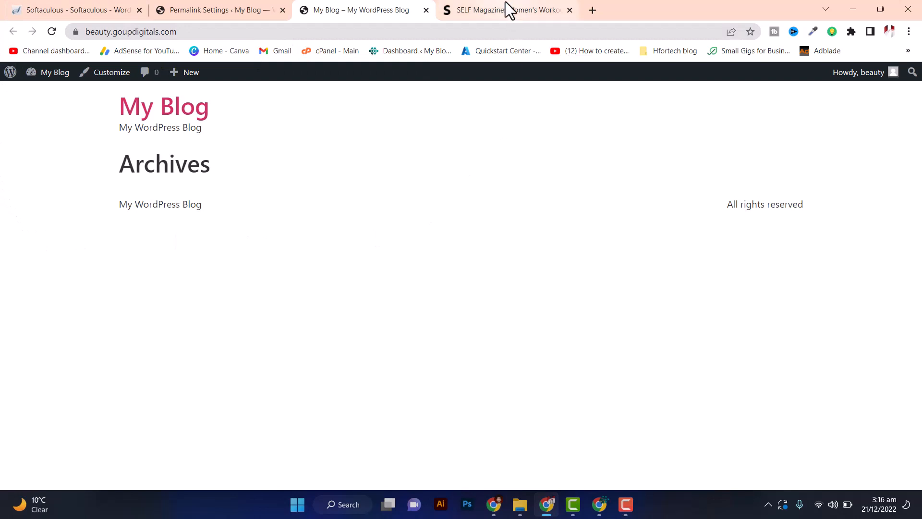
# Open the Customizer for the active theme, reloading the SELF homepage for reference while it loads
pyautogui.click(247, 4)
pyautogui.moveTo(43, 262)
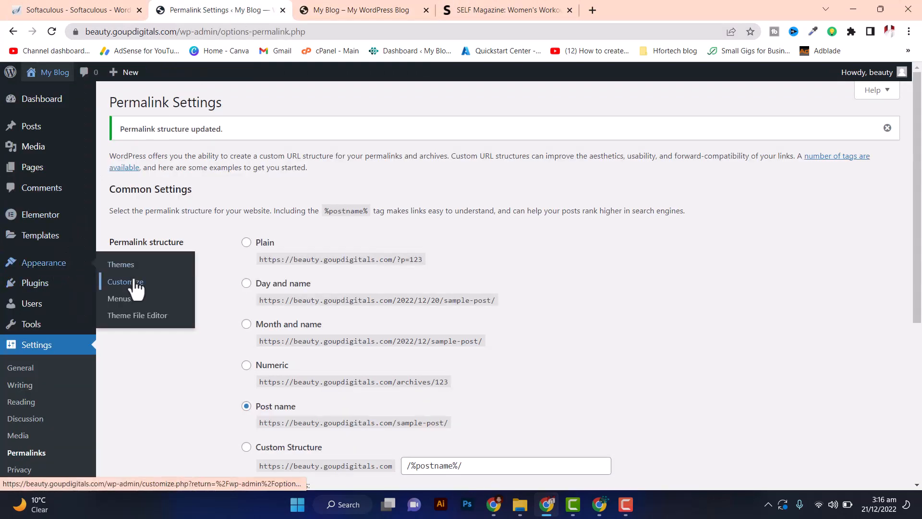
pyautogui.click(136, 287)
pyautogui.click(479, 9)
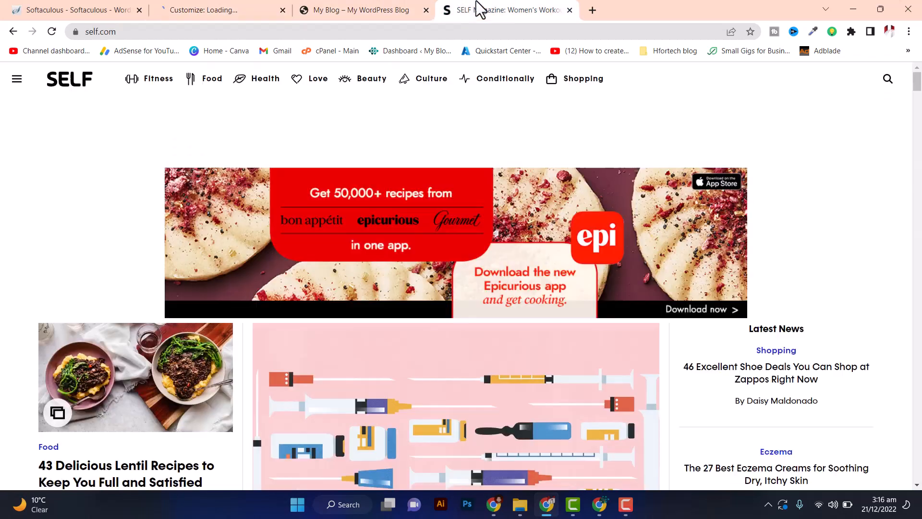
pyautogui.click(76, 78)
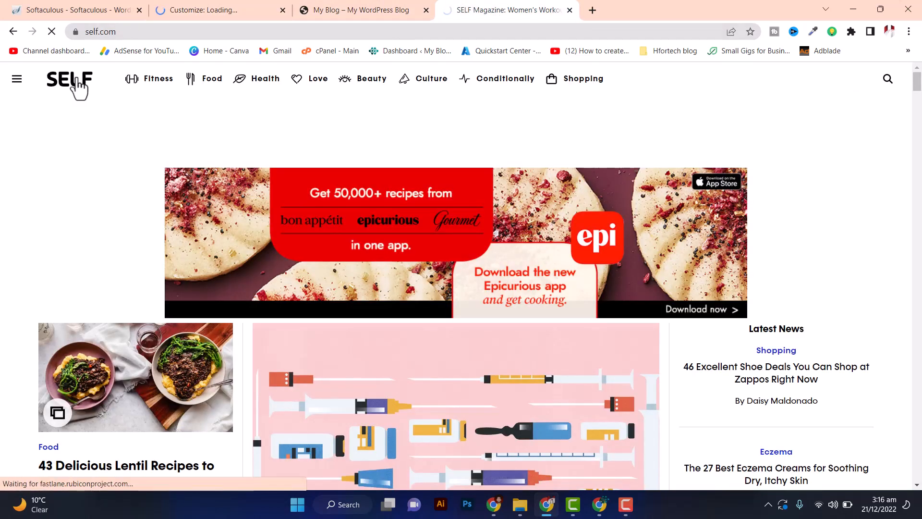
pyautogui.click(192, 9)
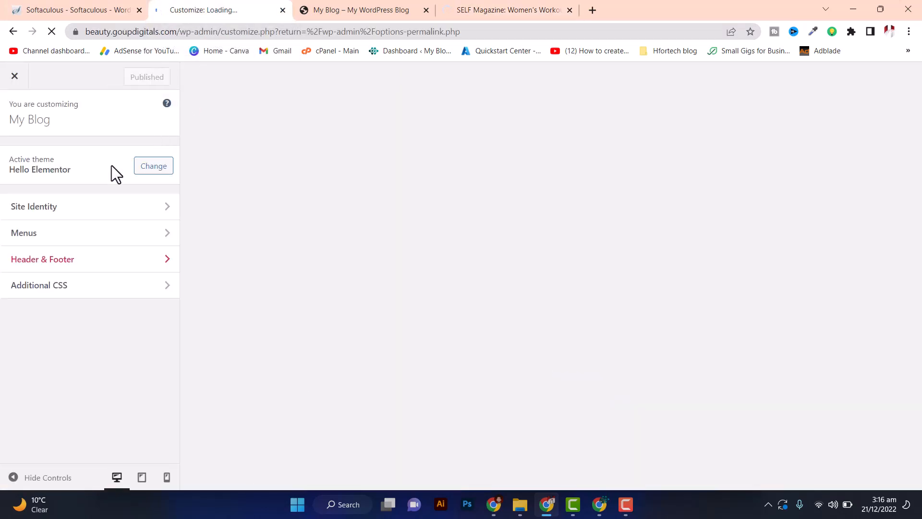
# Set the site title to "Beuties ERA" in the Site Identity settings
pyautogui.click(66, 207)
pyautogui.click(81, 220)
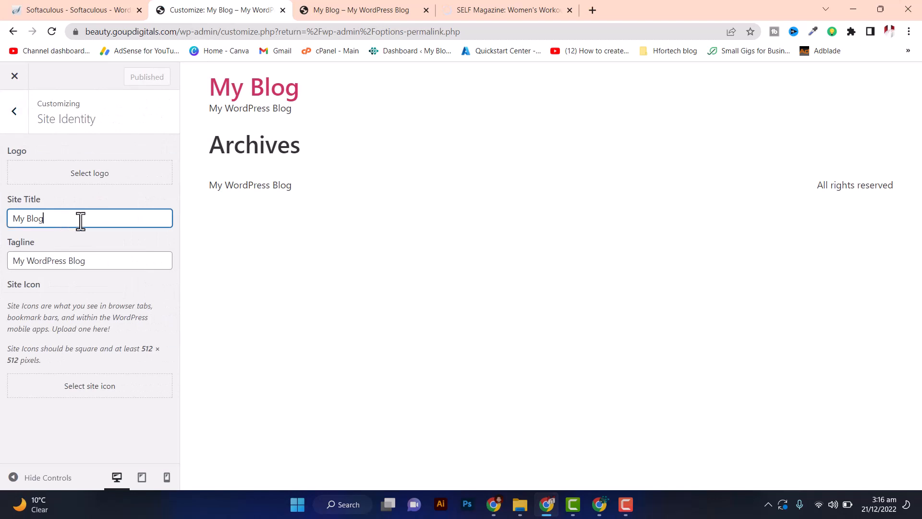
pyautogui.write('Be')
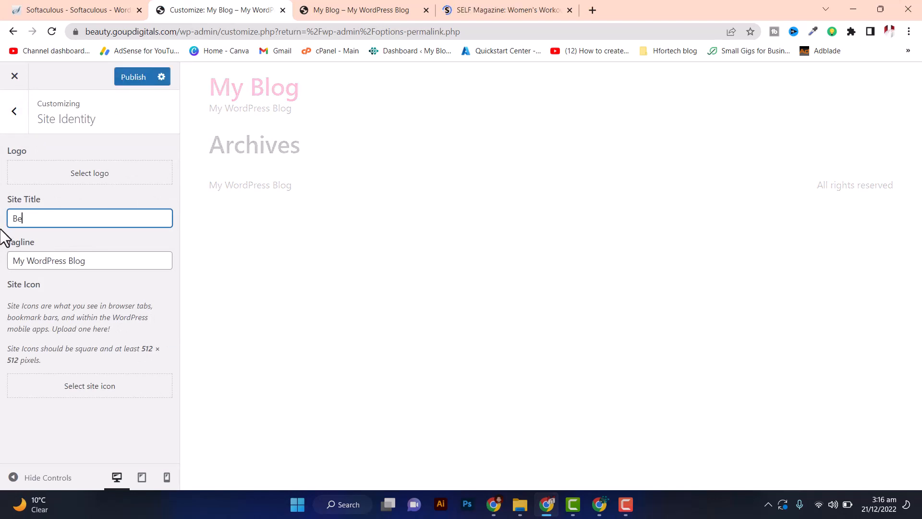
pyautogui.write('uties')
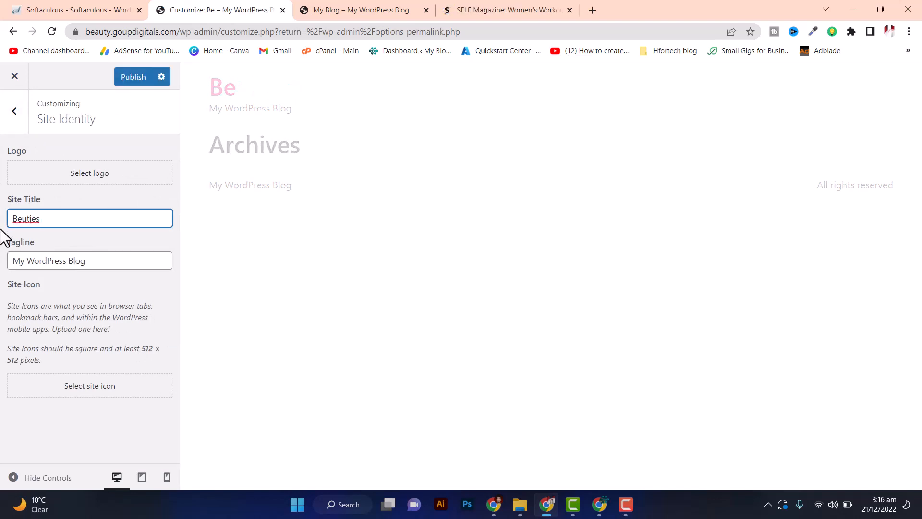
pyautogui.write(' ER')
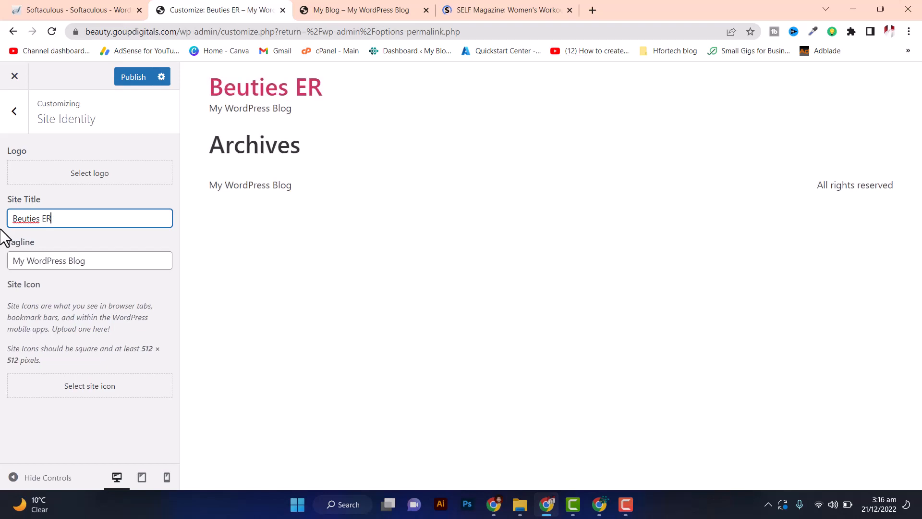
pyautogui.write('A')
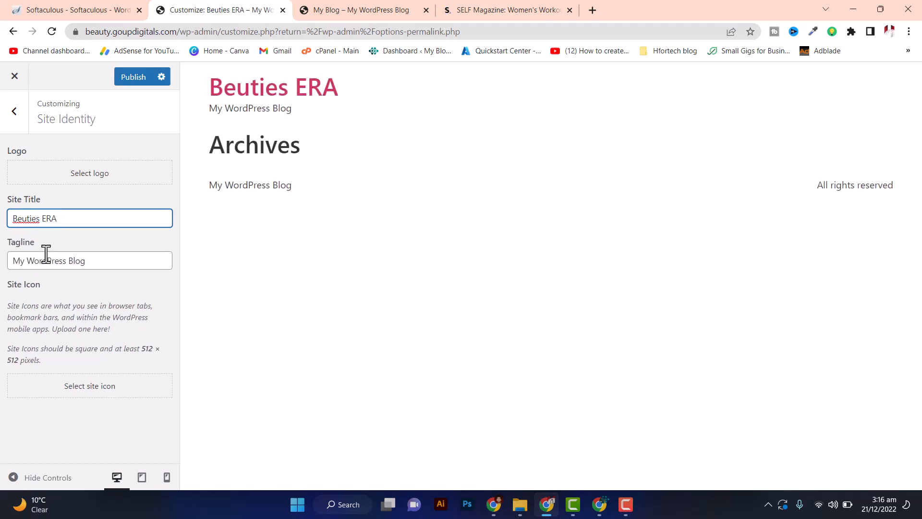
# Clear the site tagline, publish the Customizer changes, and exit to check the site's front page
pyautogui.moveTo(126, 262); pyautogui.dragTo(5, 266)
pyautogui.press('BackSpace')
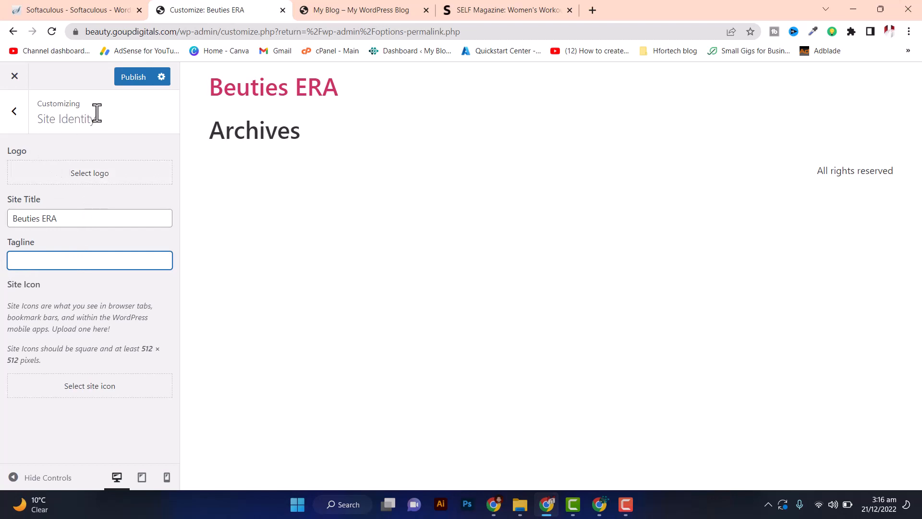
pyautogui.click(125, 86)
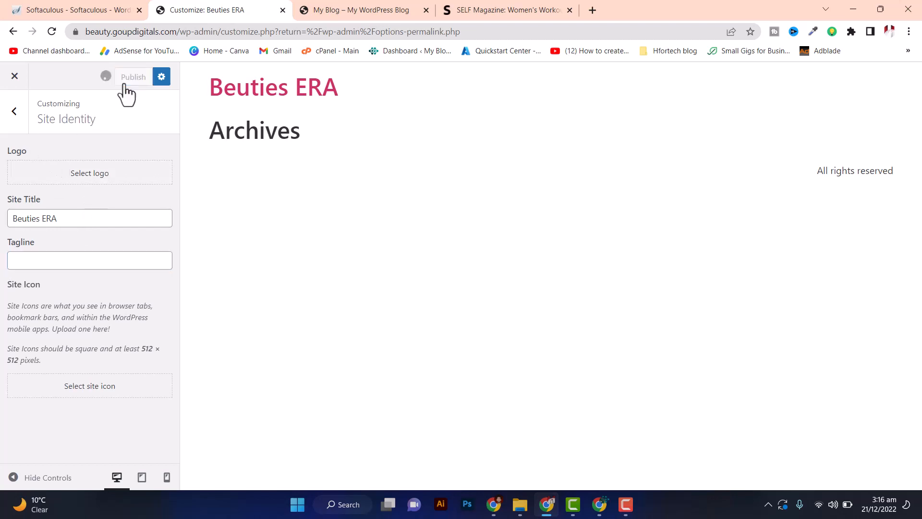
pyautogui.click(20, 124)
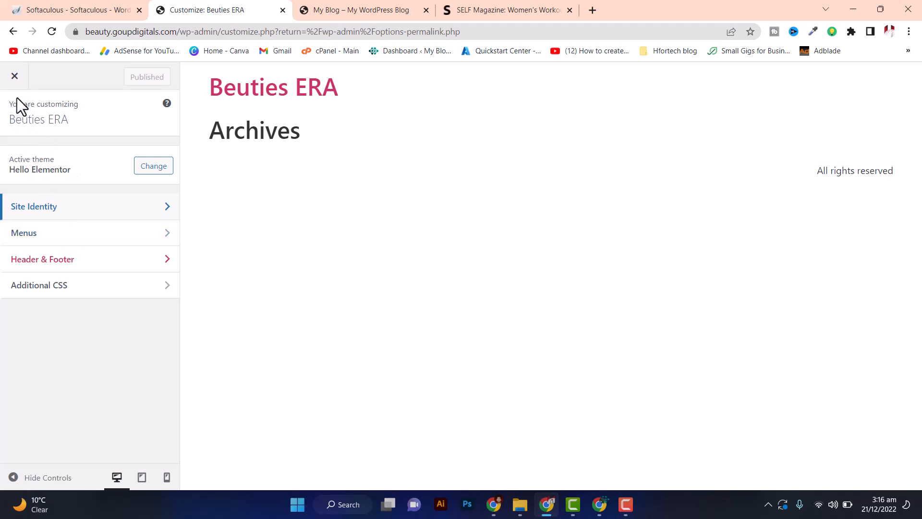
pyautogui.click(15, 77)
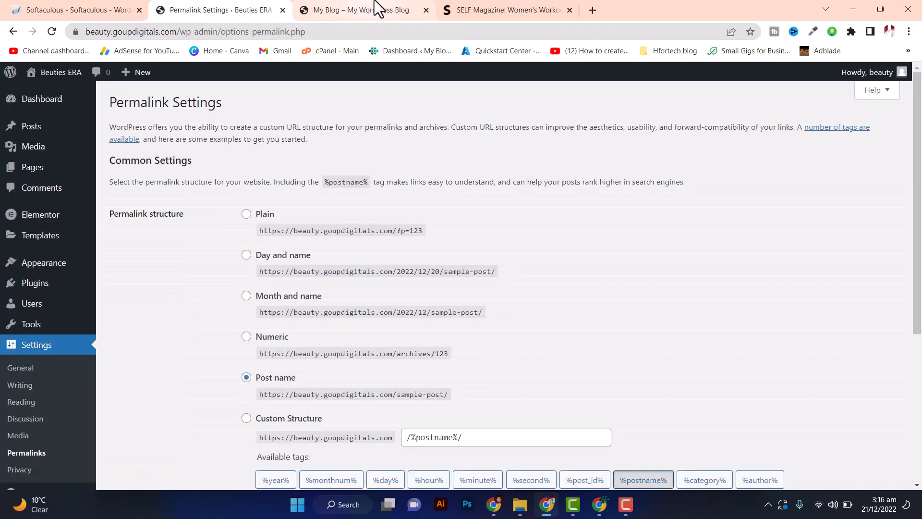
pyautogui.click(377, 8)
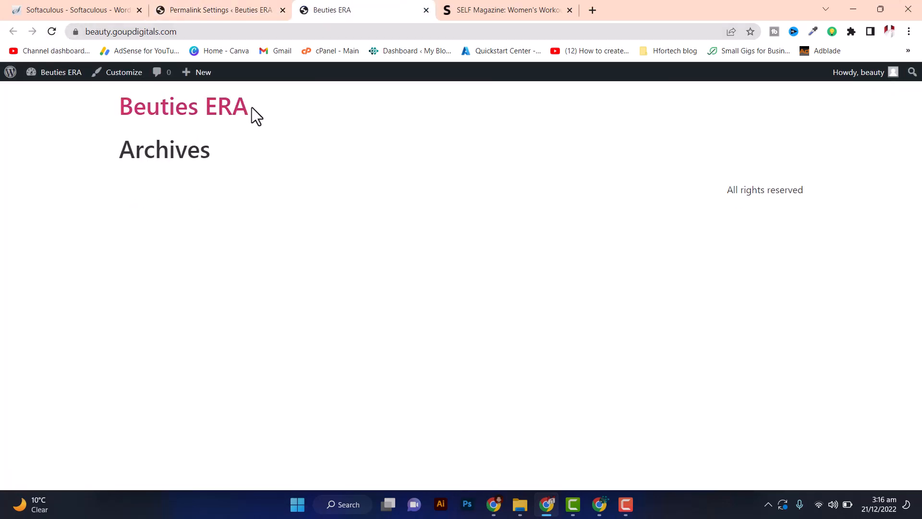
# Return to the WordPress admin Dashboard and collapse the Elementor Overview box
pyautogui.click(258, 8)
pyautogui.scroll(-3, 78, 206)
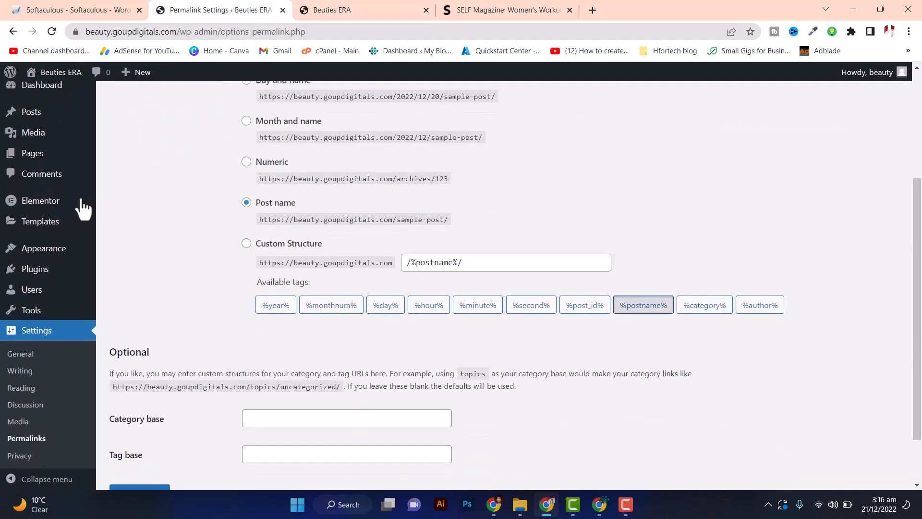
pyautogui.scroll(3, 48, 144)
pyautogui.click(42, 113)
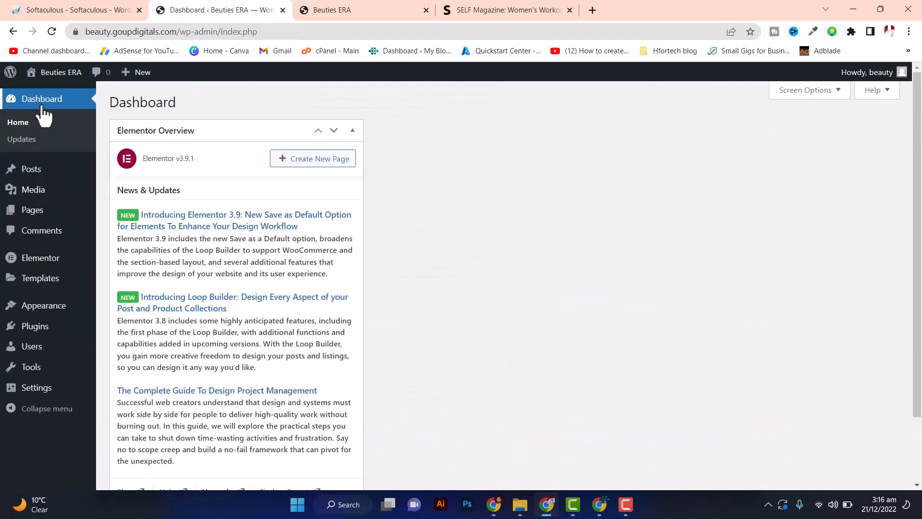
pyautogui.click(194, 130)
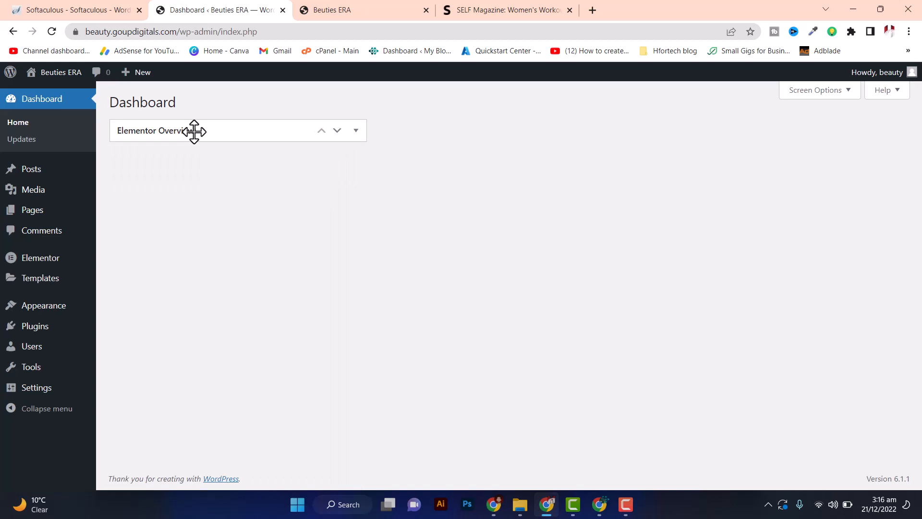
# Examine the SELF reference site's header, search page, expanded navigation menu and footer, after a glance at the own front page
pyautogui.click(389, 9)
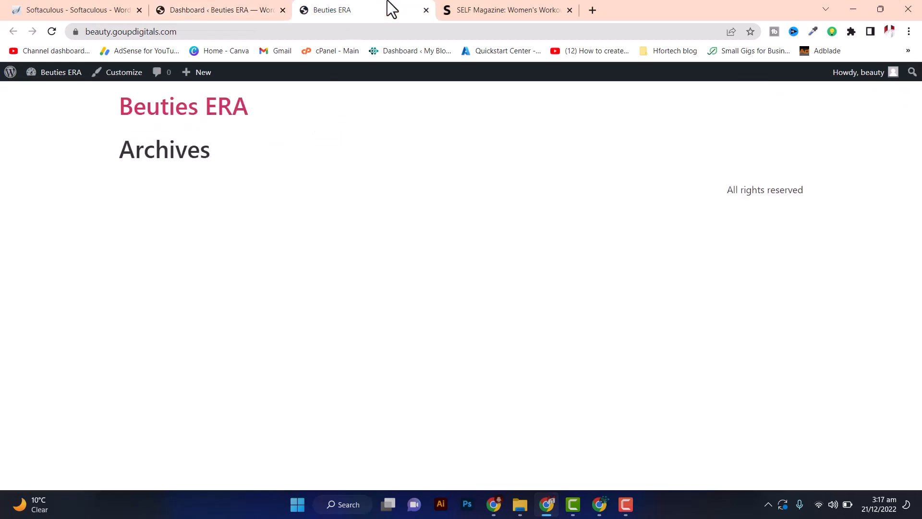
pyautogui.click(461, 10)
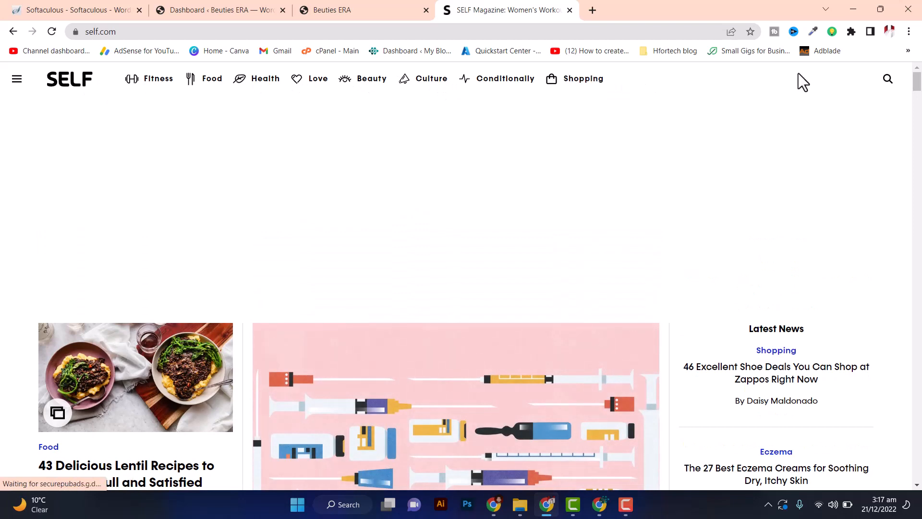
pyautogui.click(888, 79)
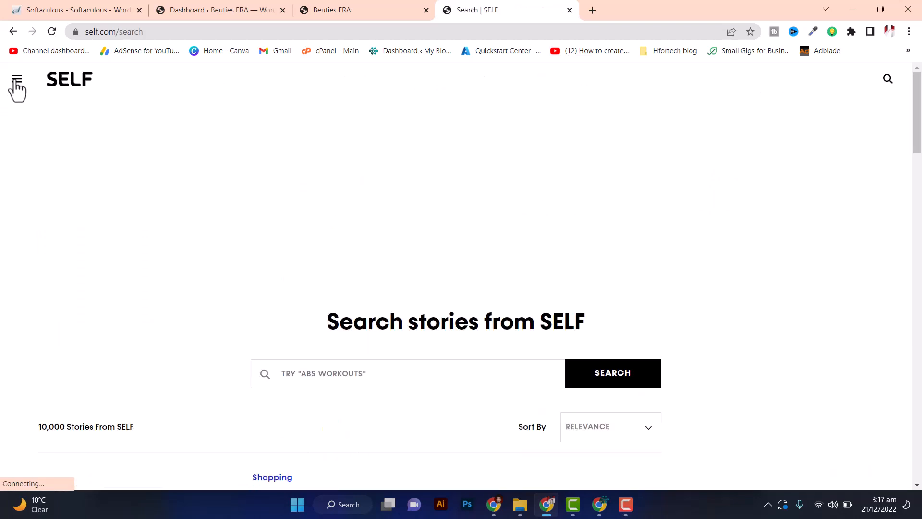
pyautogui.scroll(-3, 47, 188)
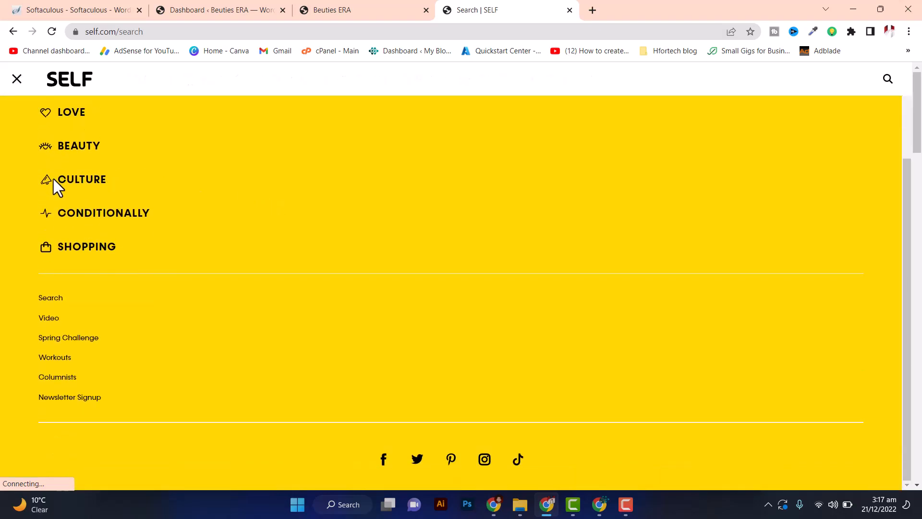
pyautogui.scroll(3, 65, 198)
pyautogui.click(10, 82)
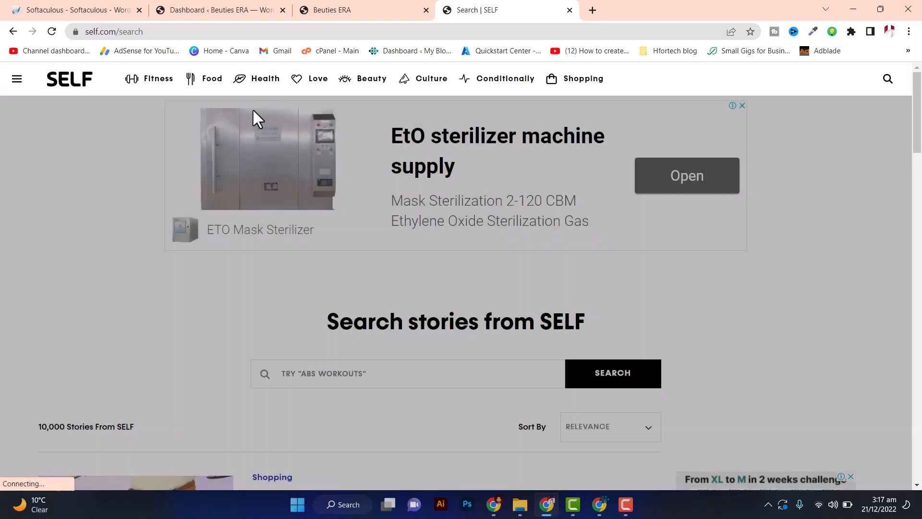
pyautogui.scroll(-15, 346, 208)
pyautogui.scroll(-10, 435, 274)
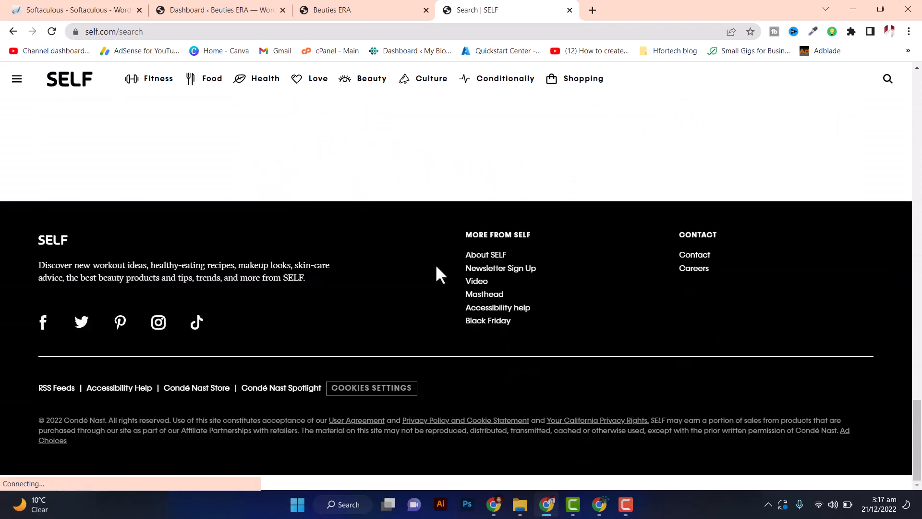